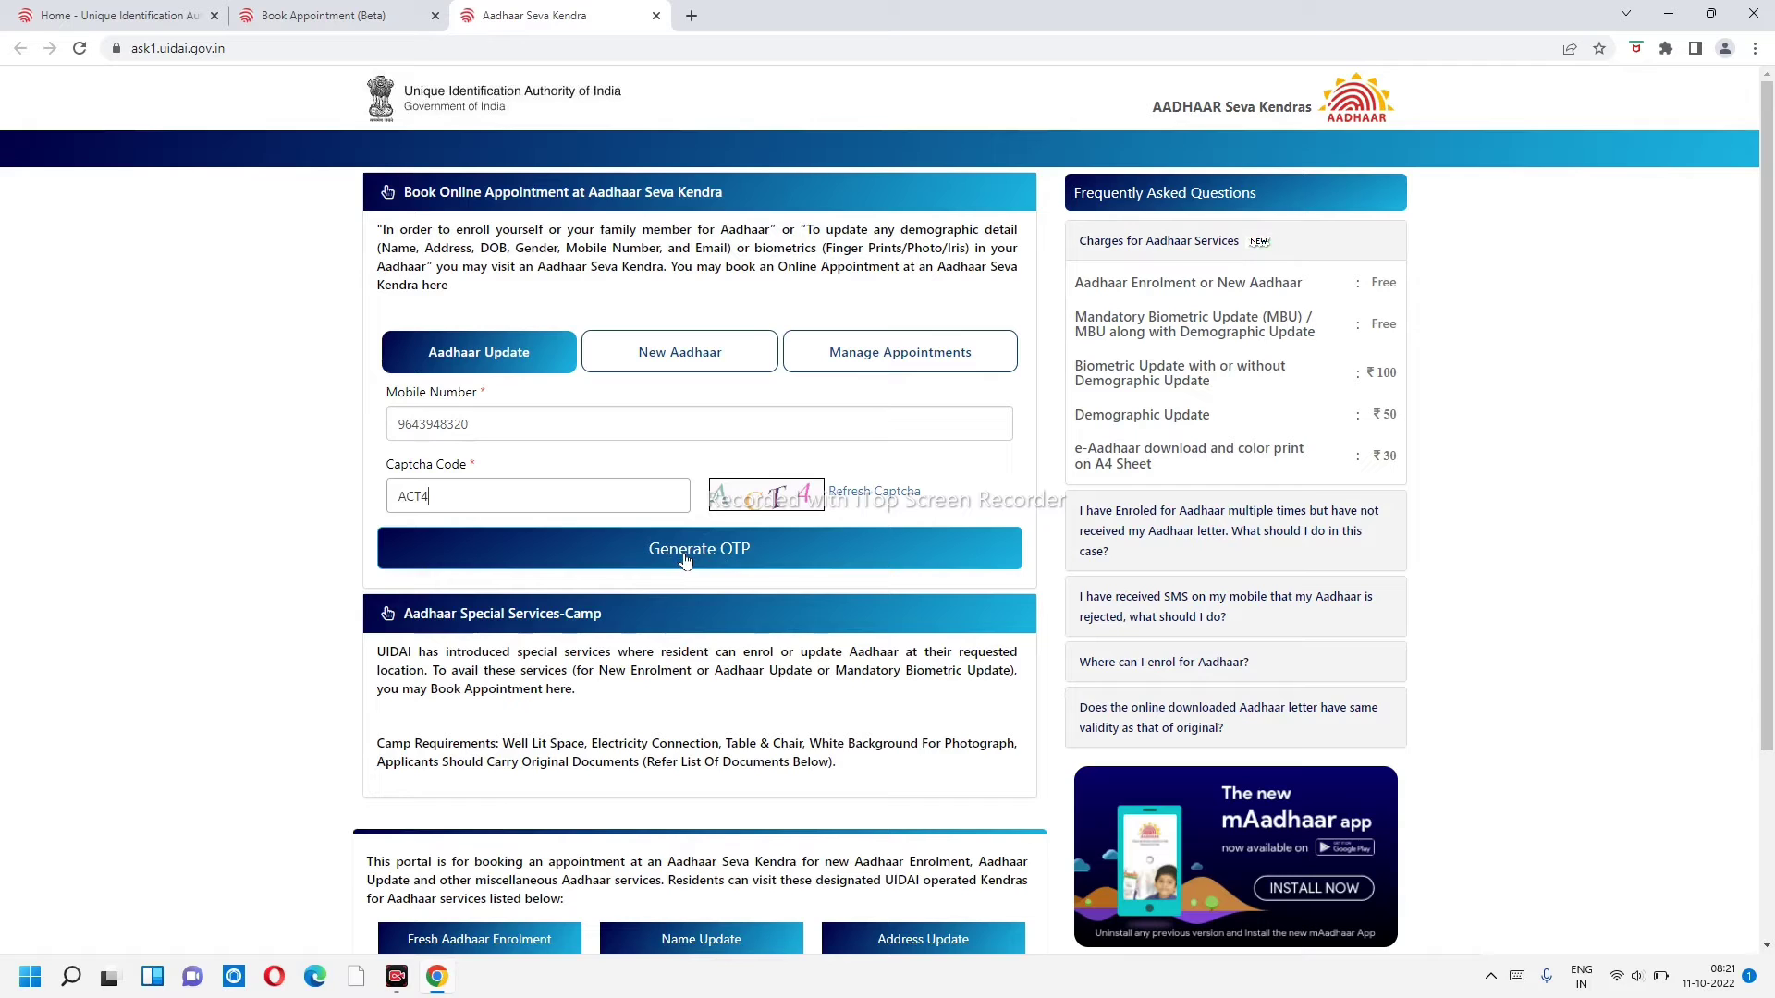
Step: Verify the mobile number with the received one-time password to reach Appointment Details
{"action": "left_click", "coordinate": [684, 554]}
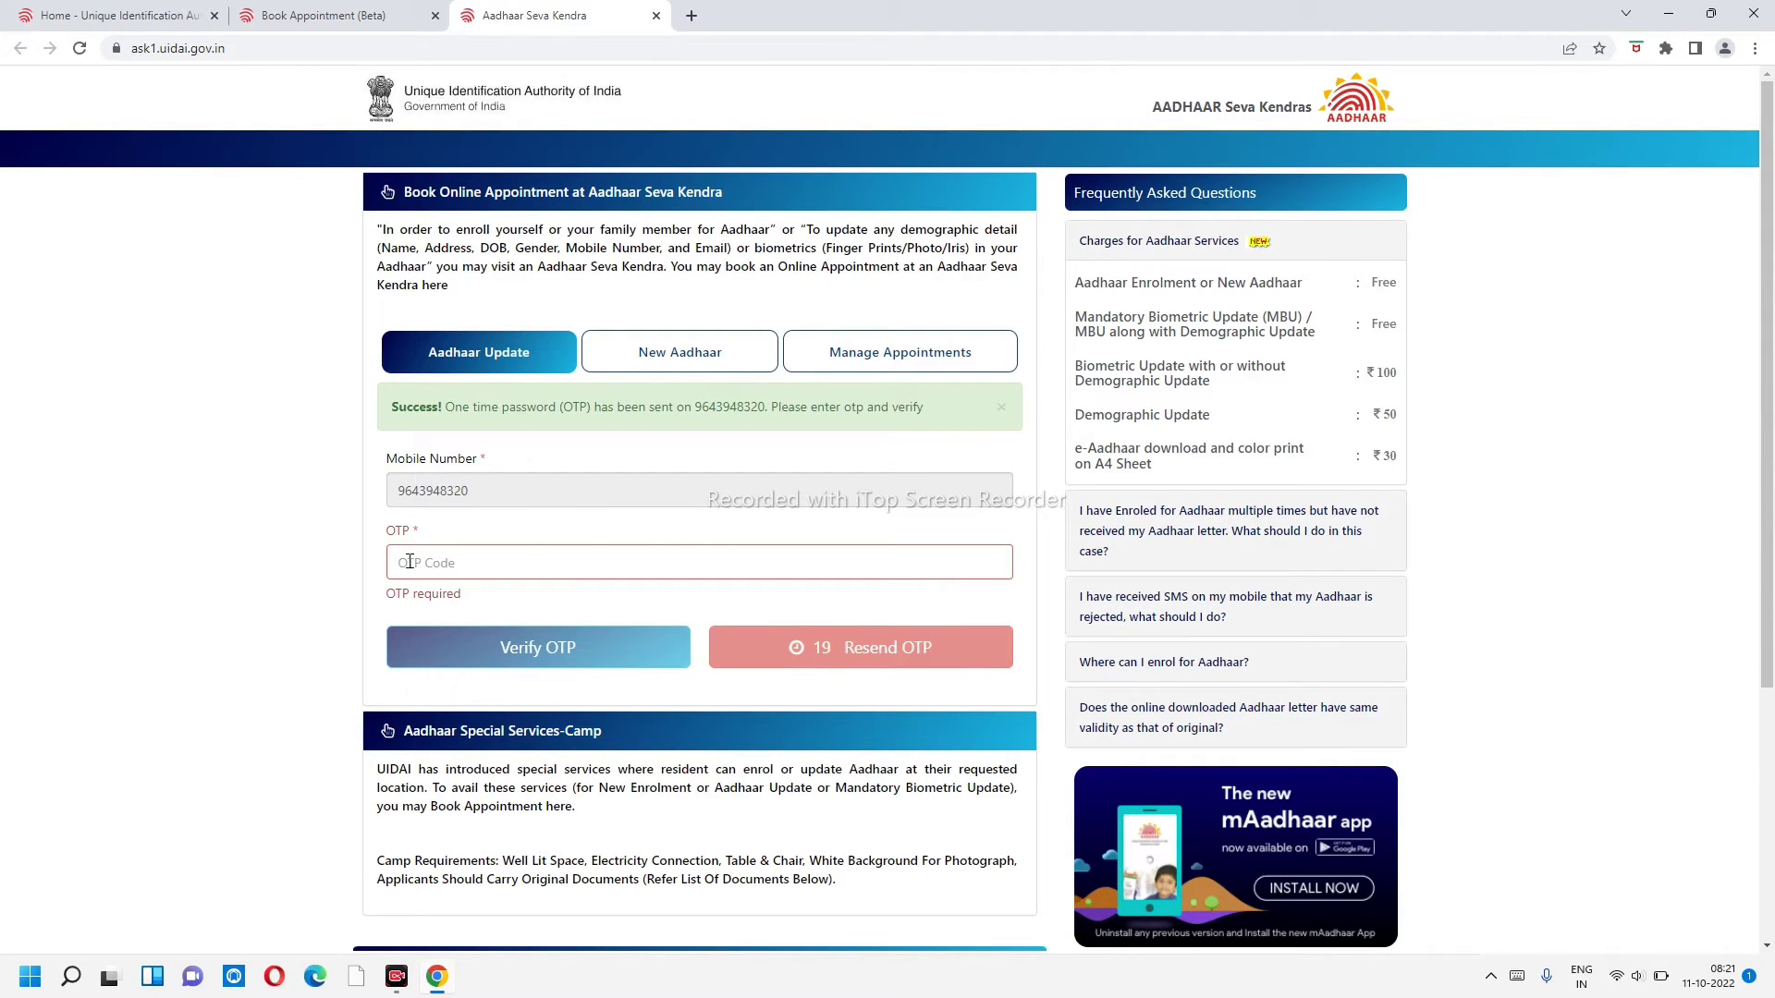
{"action": "left_click", "coordinate": [409, 563]}
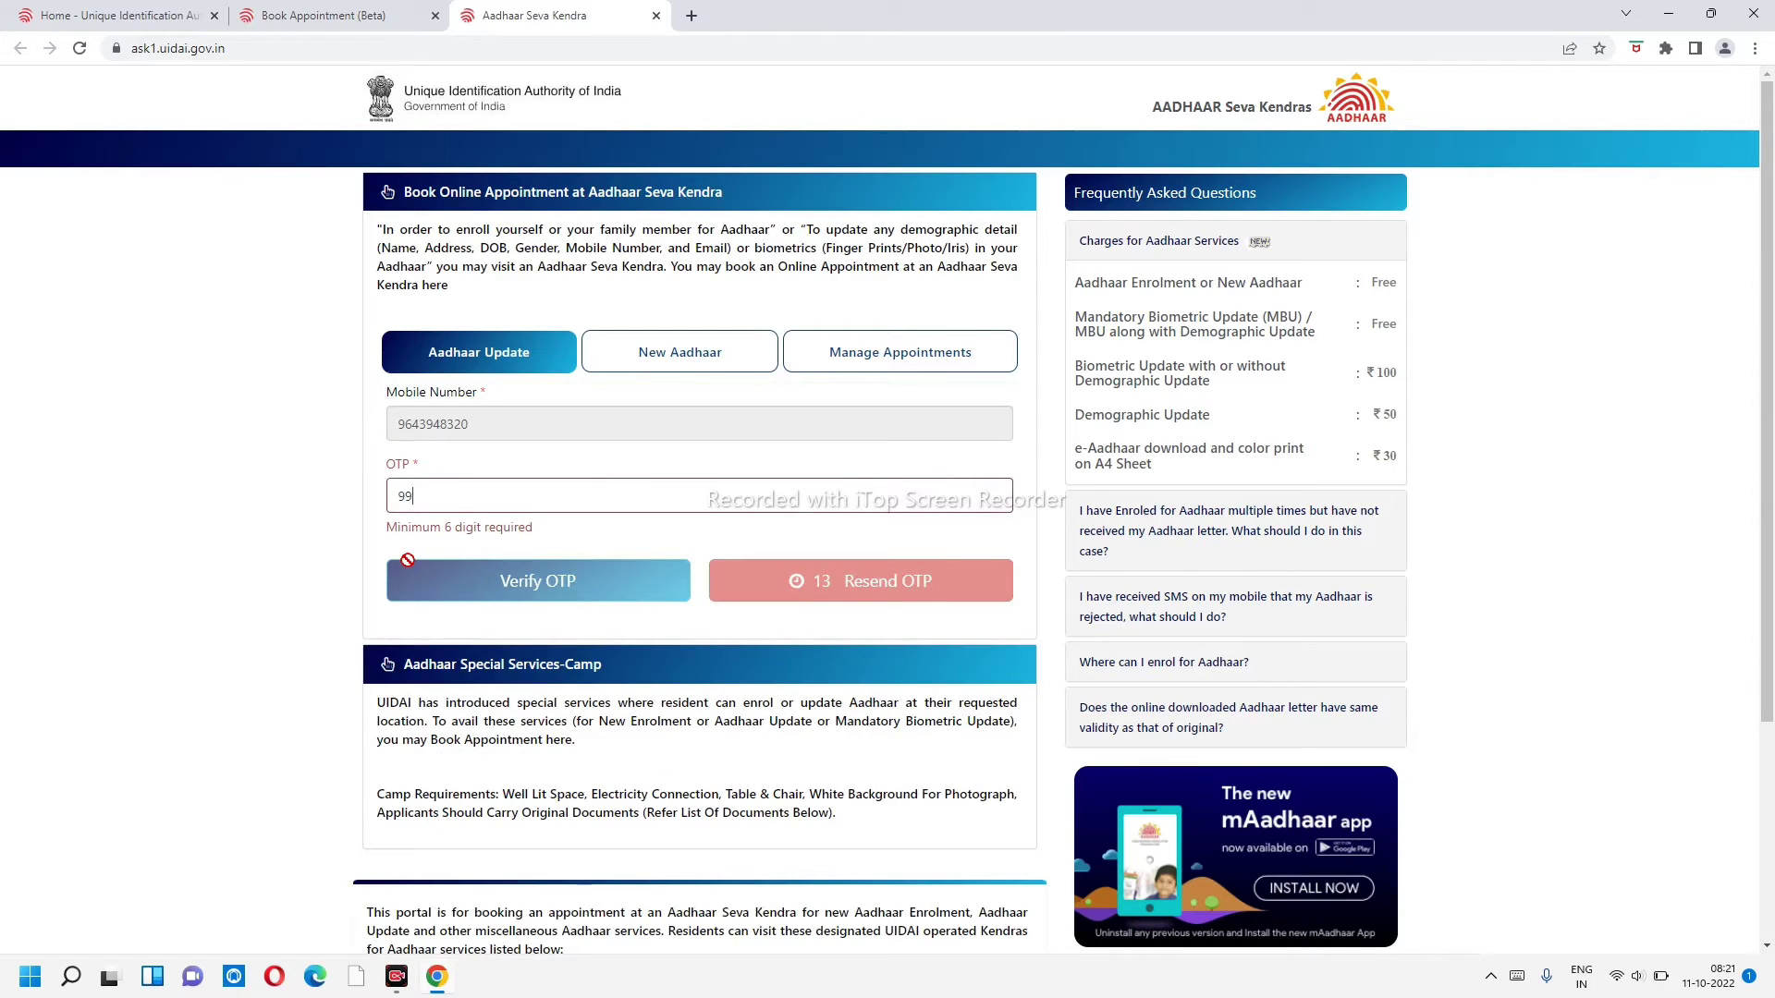
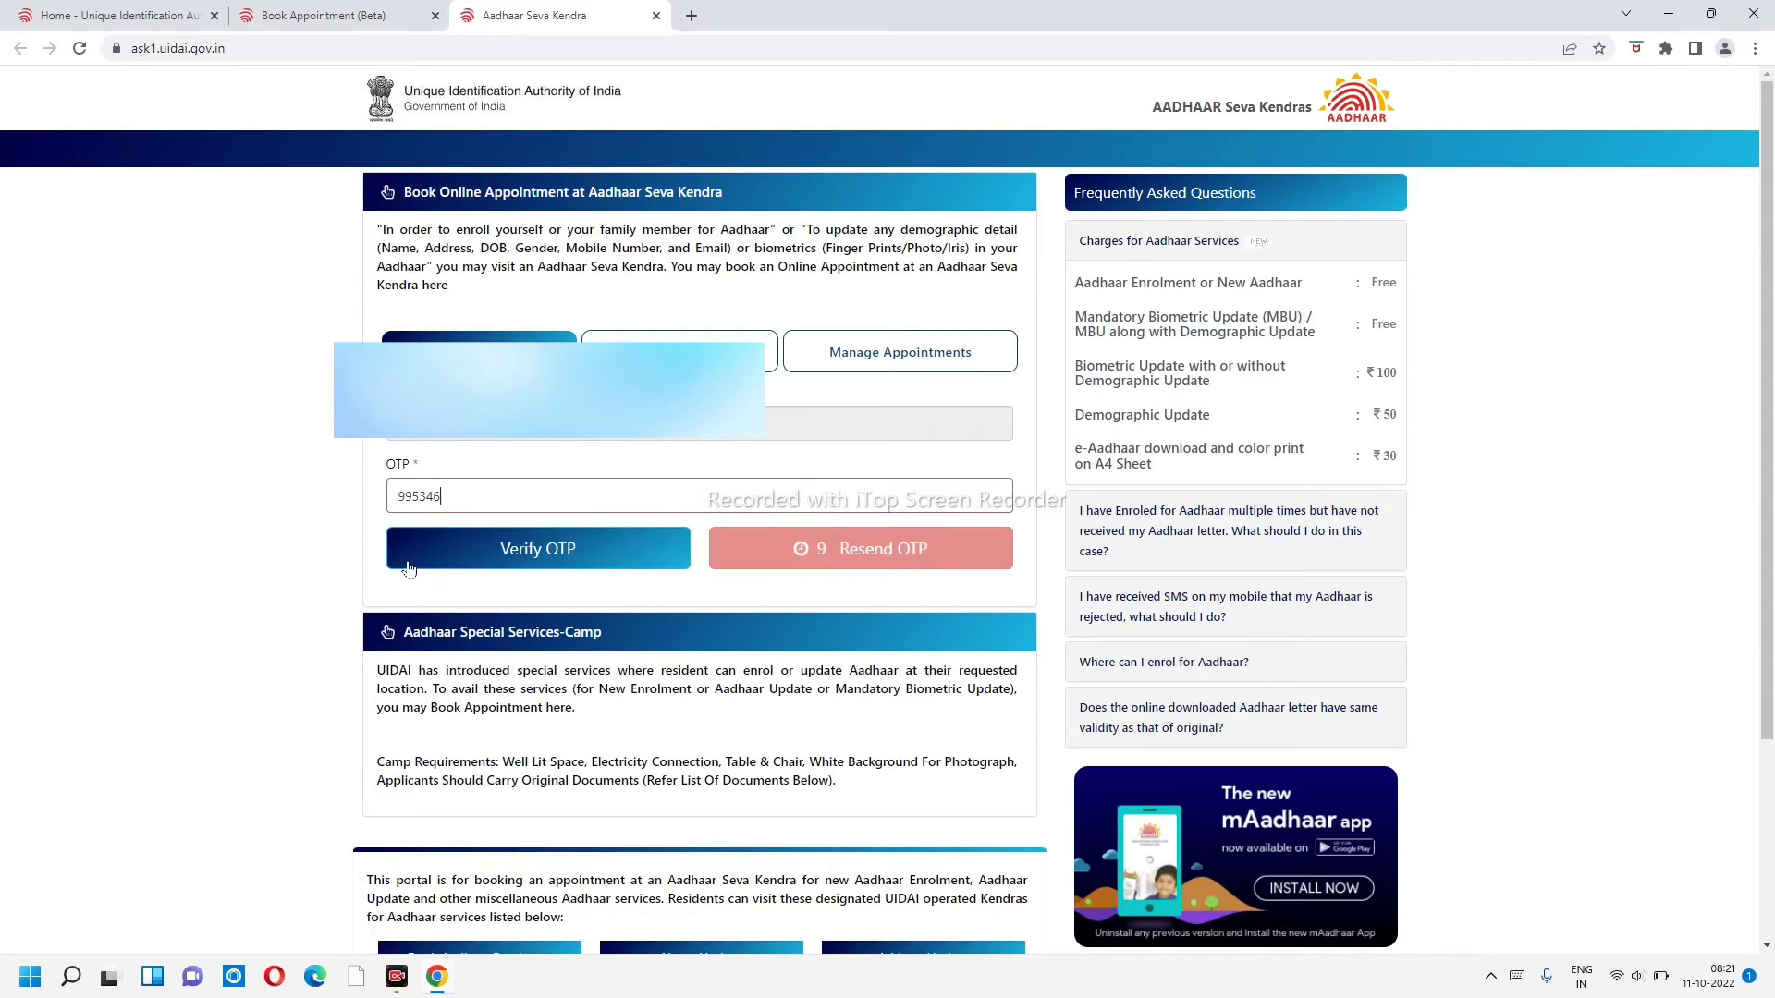
{"action": "left_click", "coordinate": [546, 551]}
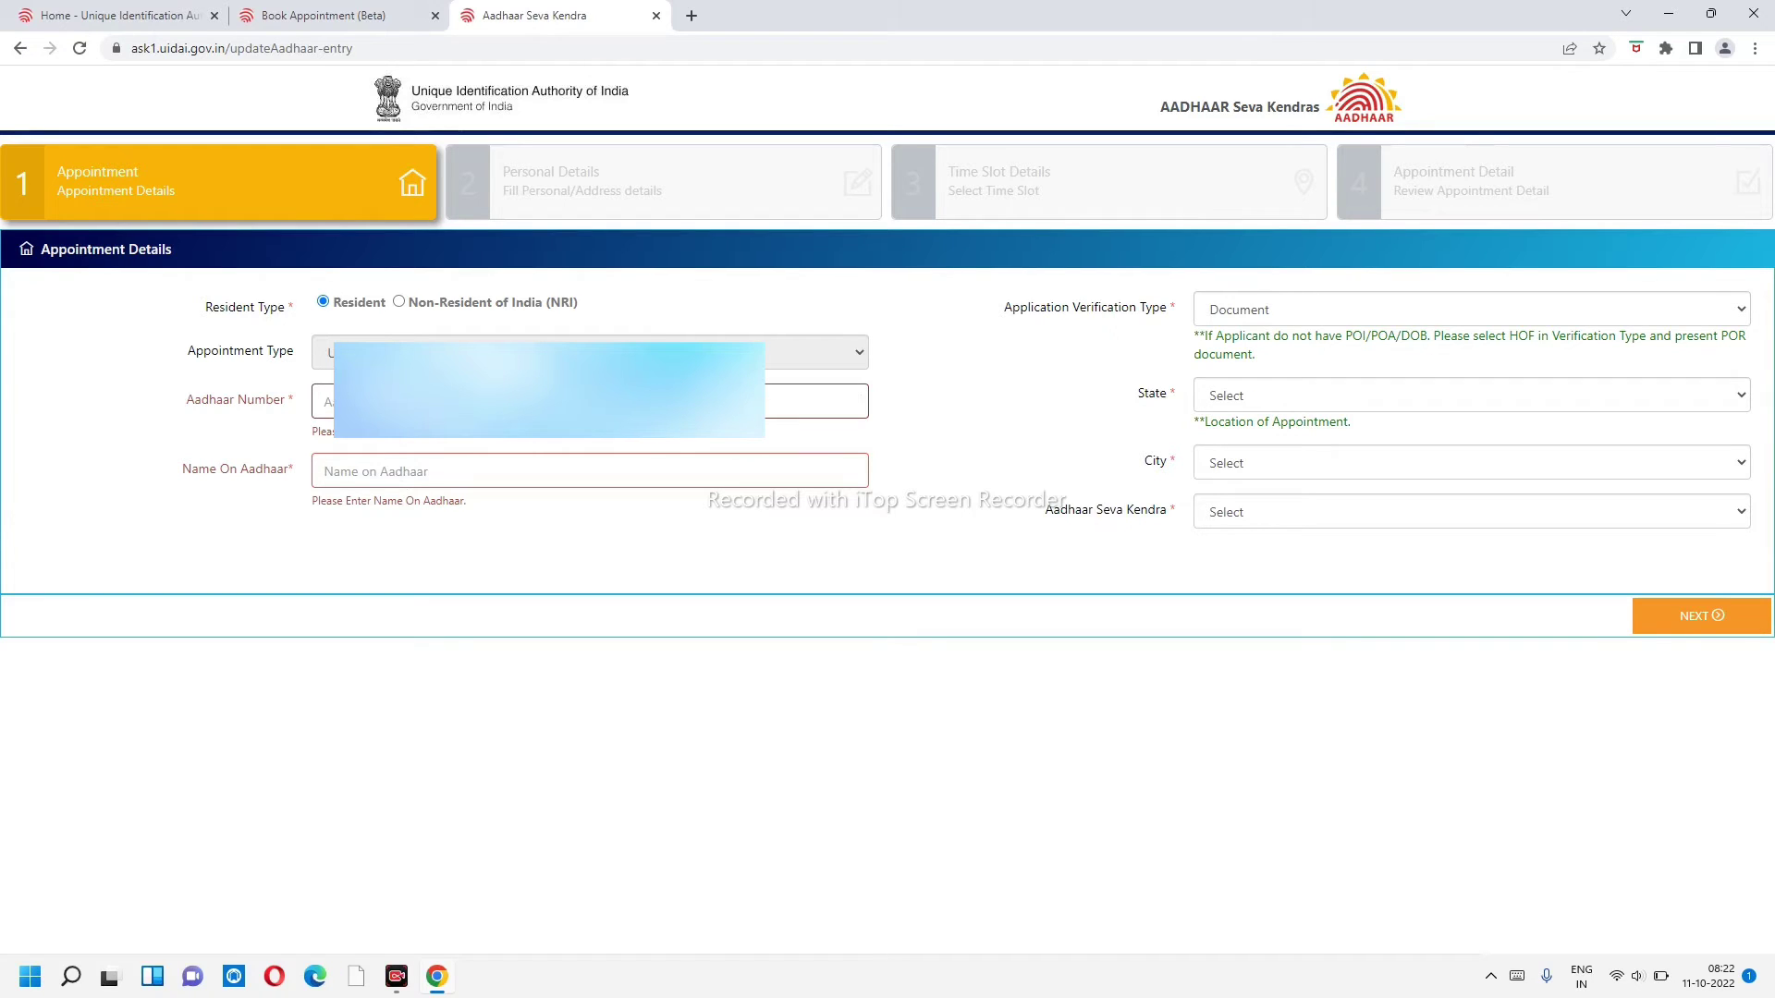
Step: Enter the holder's Name On Aadhaar and choose HOF as the verification type
{"action": "left_click", "coordinate": [361, 471]}
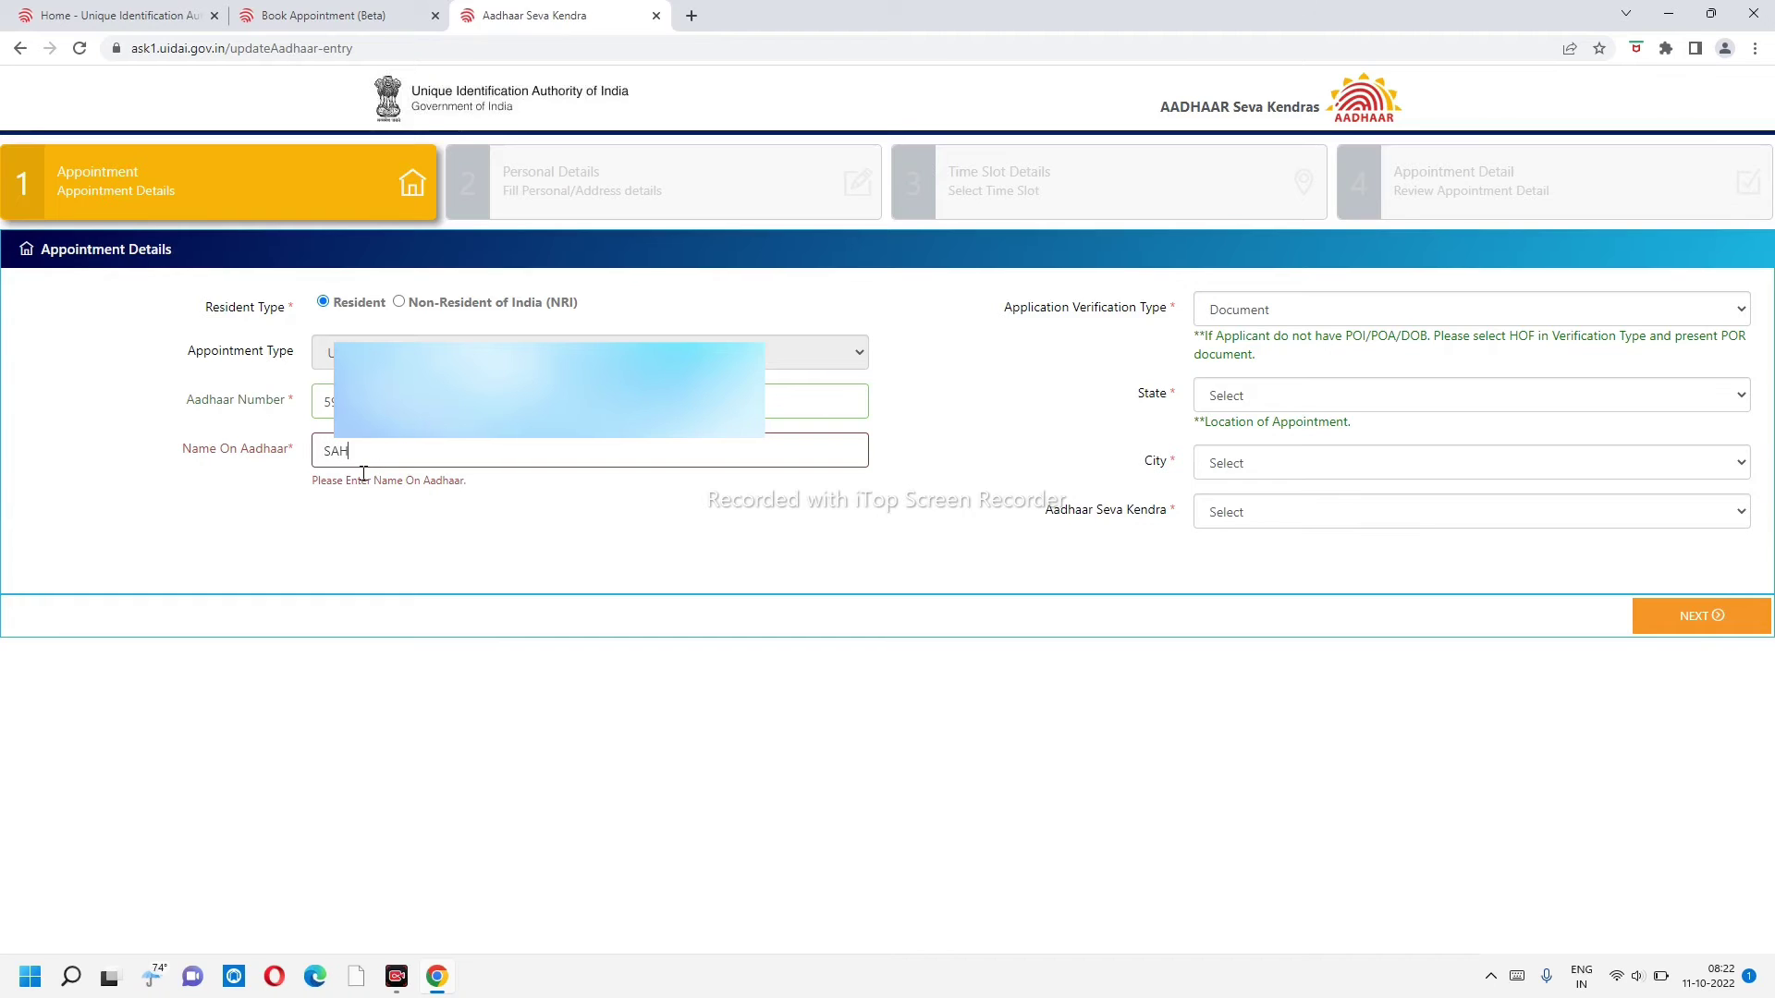
{"action": "triple_click", "coordinate": [1312, 282]}
{"action": "left_click", "coordinate": [1317, 309]}
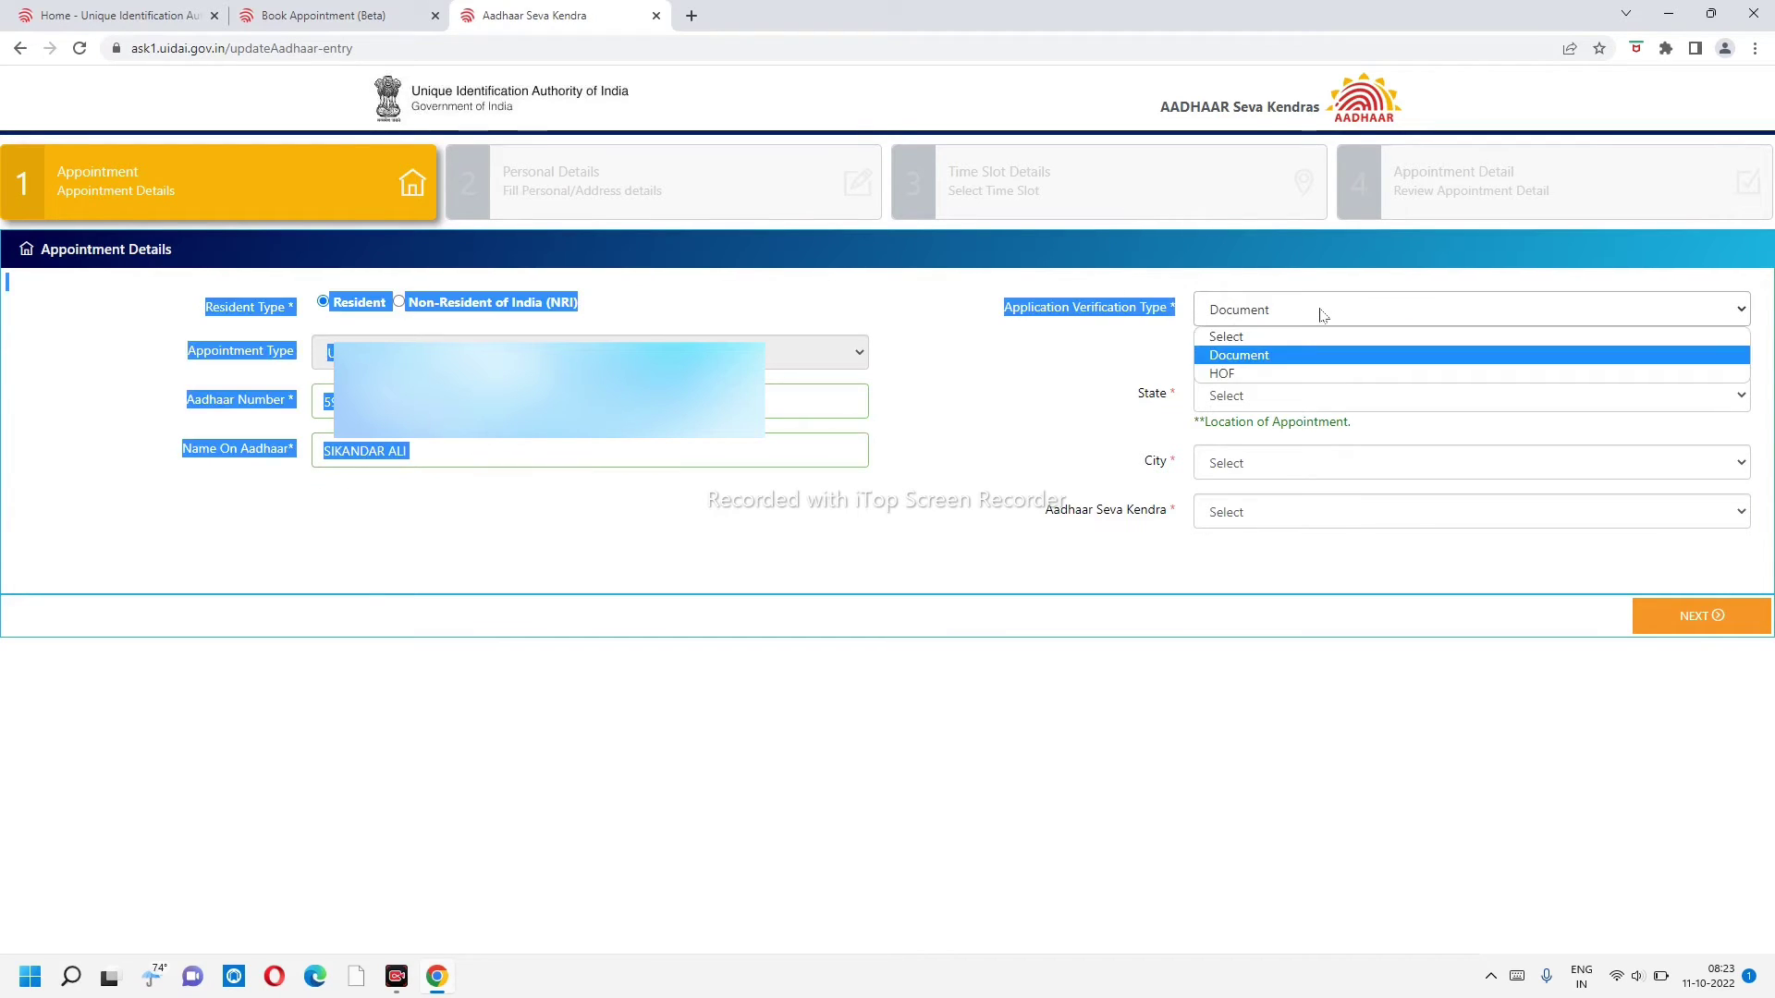
{"action": "left_click", "coordinate": [1257, 374]}
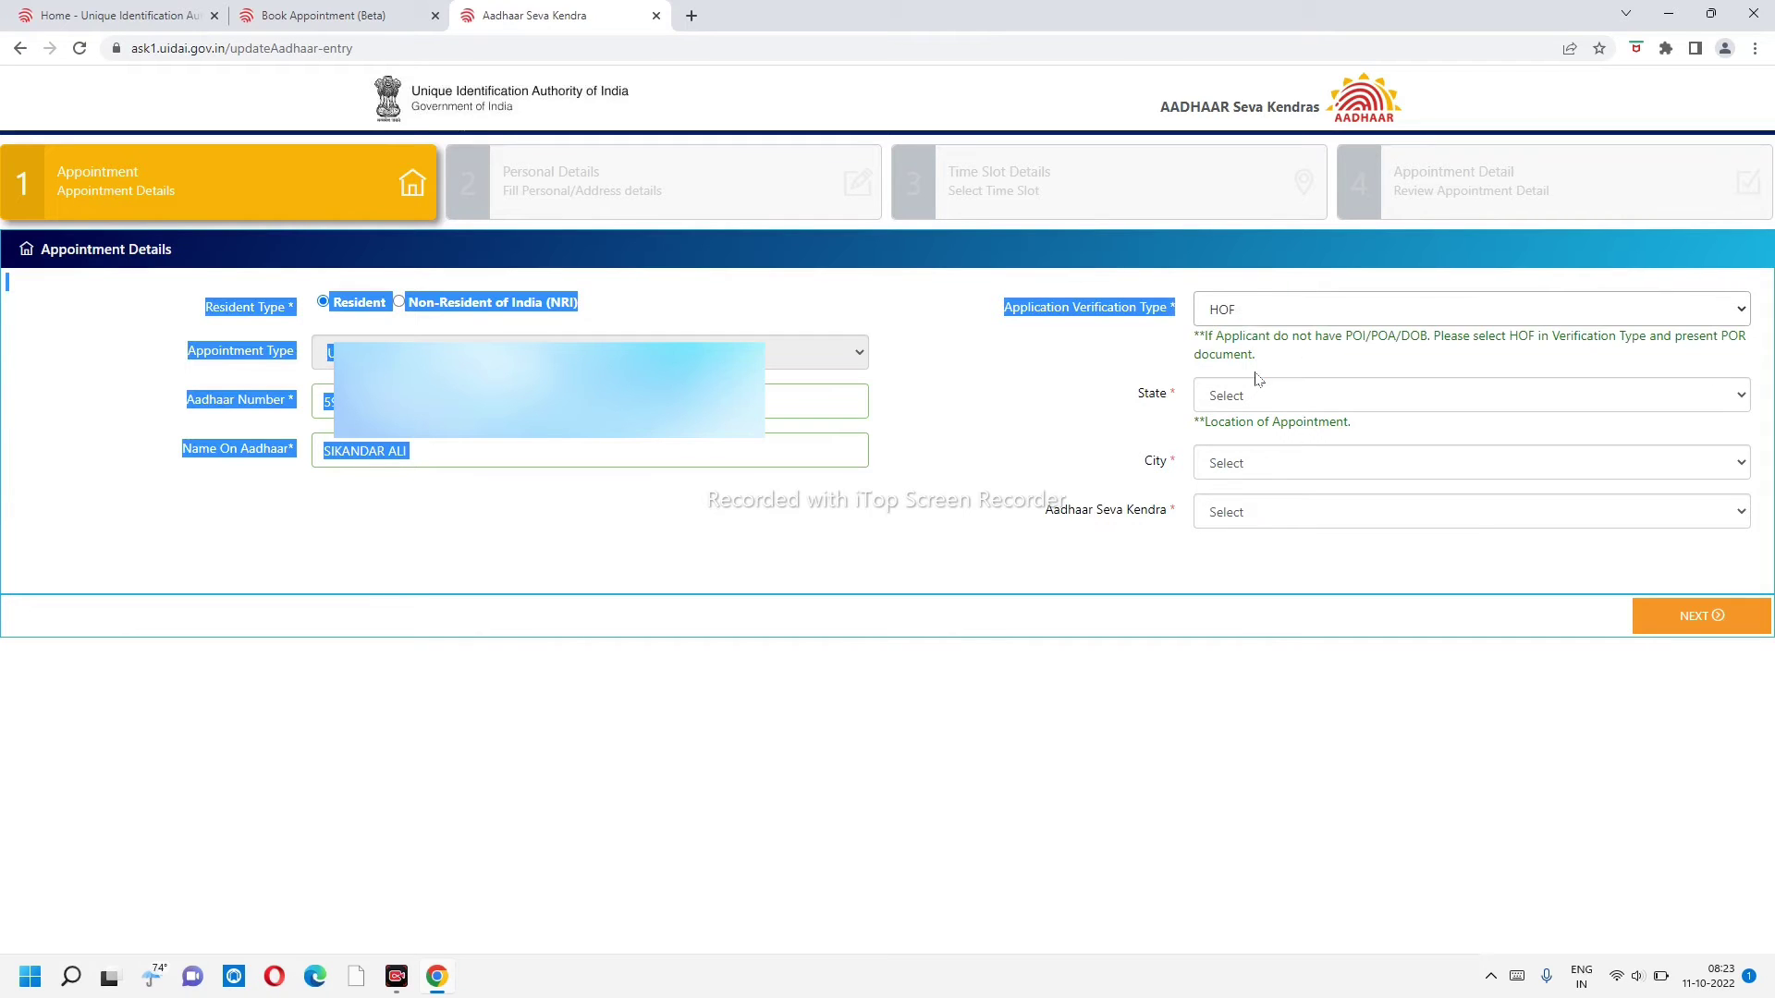
Step: Select Uttar Pradesh, Lucknow and centre ASK Lucknow Ratan Square Mall, then continue
{"action": "left_click", "coordinate": [1272, 399]}
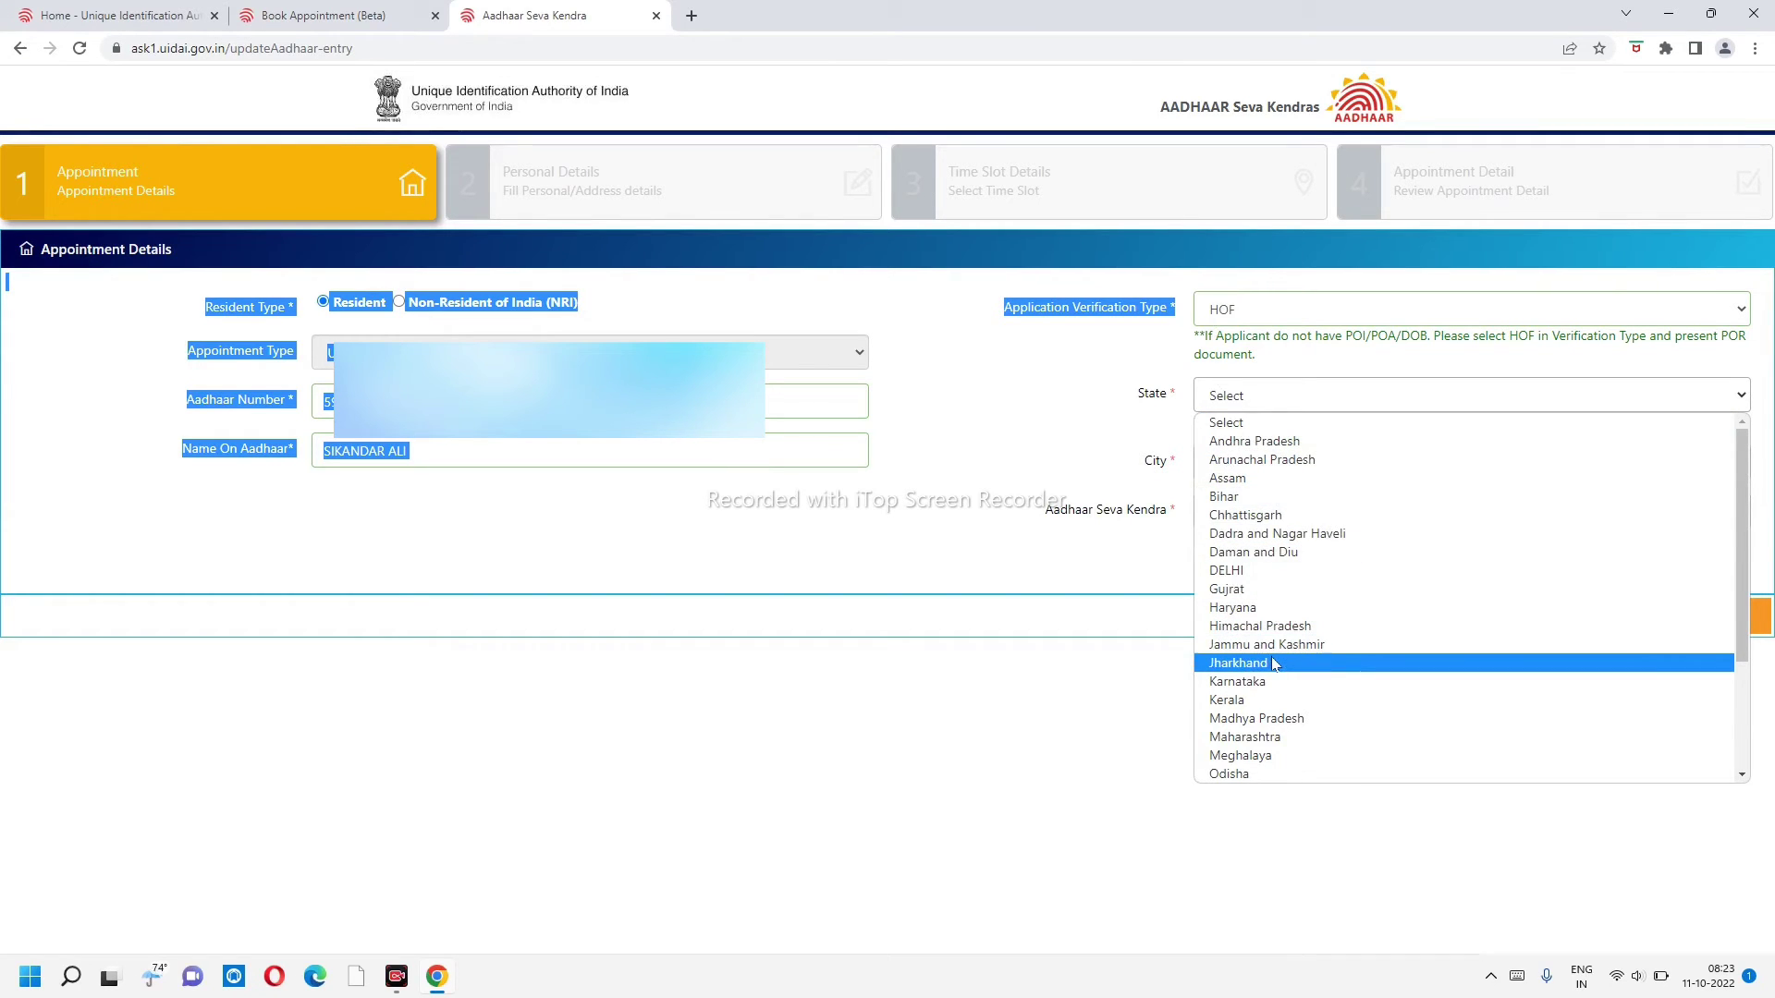
{"action": "scroll", "coordinate": [1267, 643], "scroll_direction": "down", "scroll_amount": 3}
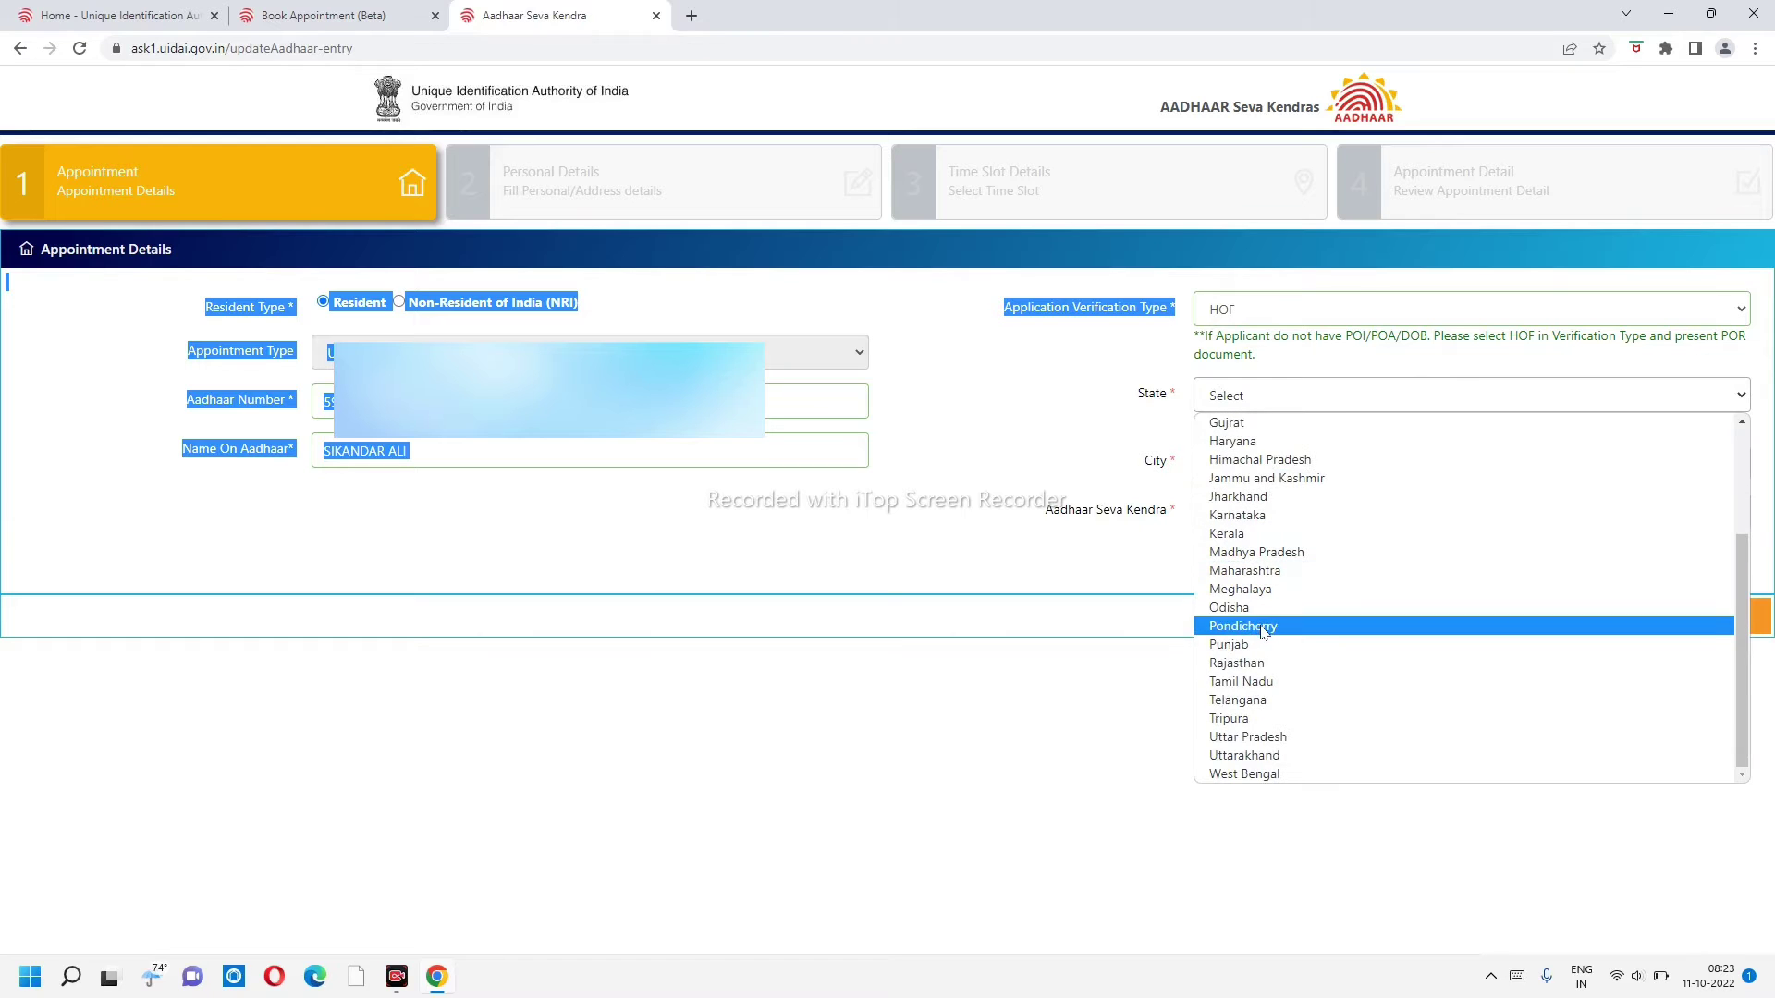
{"action": "left_click", "coordinate": [1290, 739]}
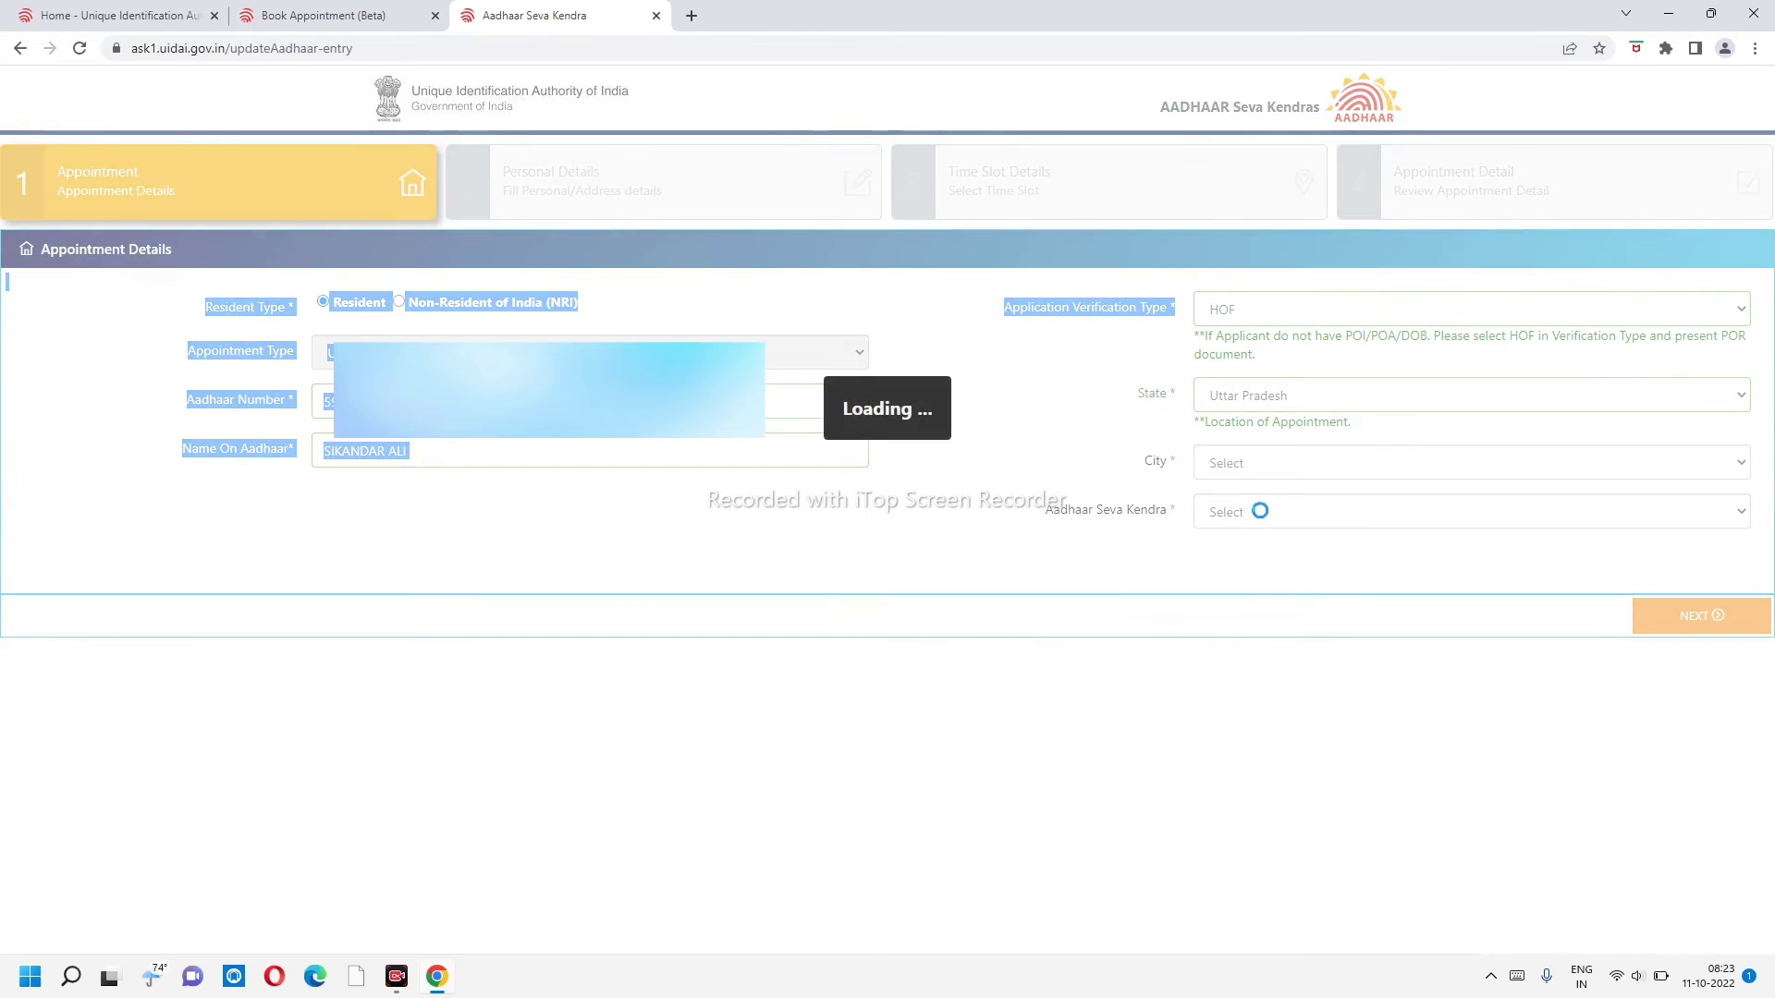
{"action": "left_click", "coordinate": [1264, 465]}
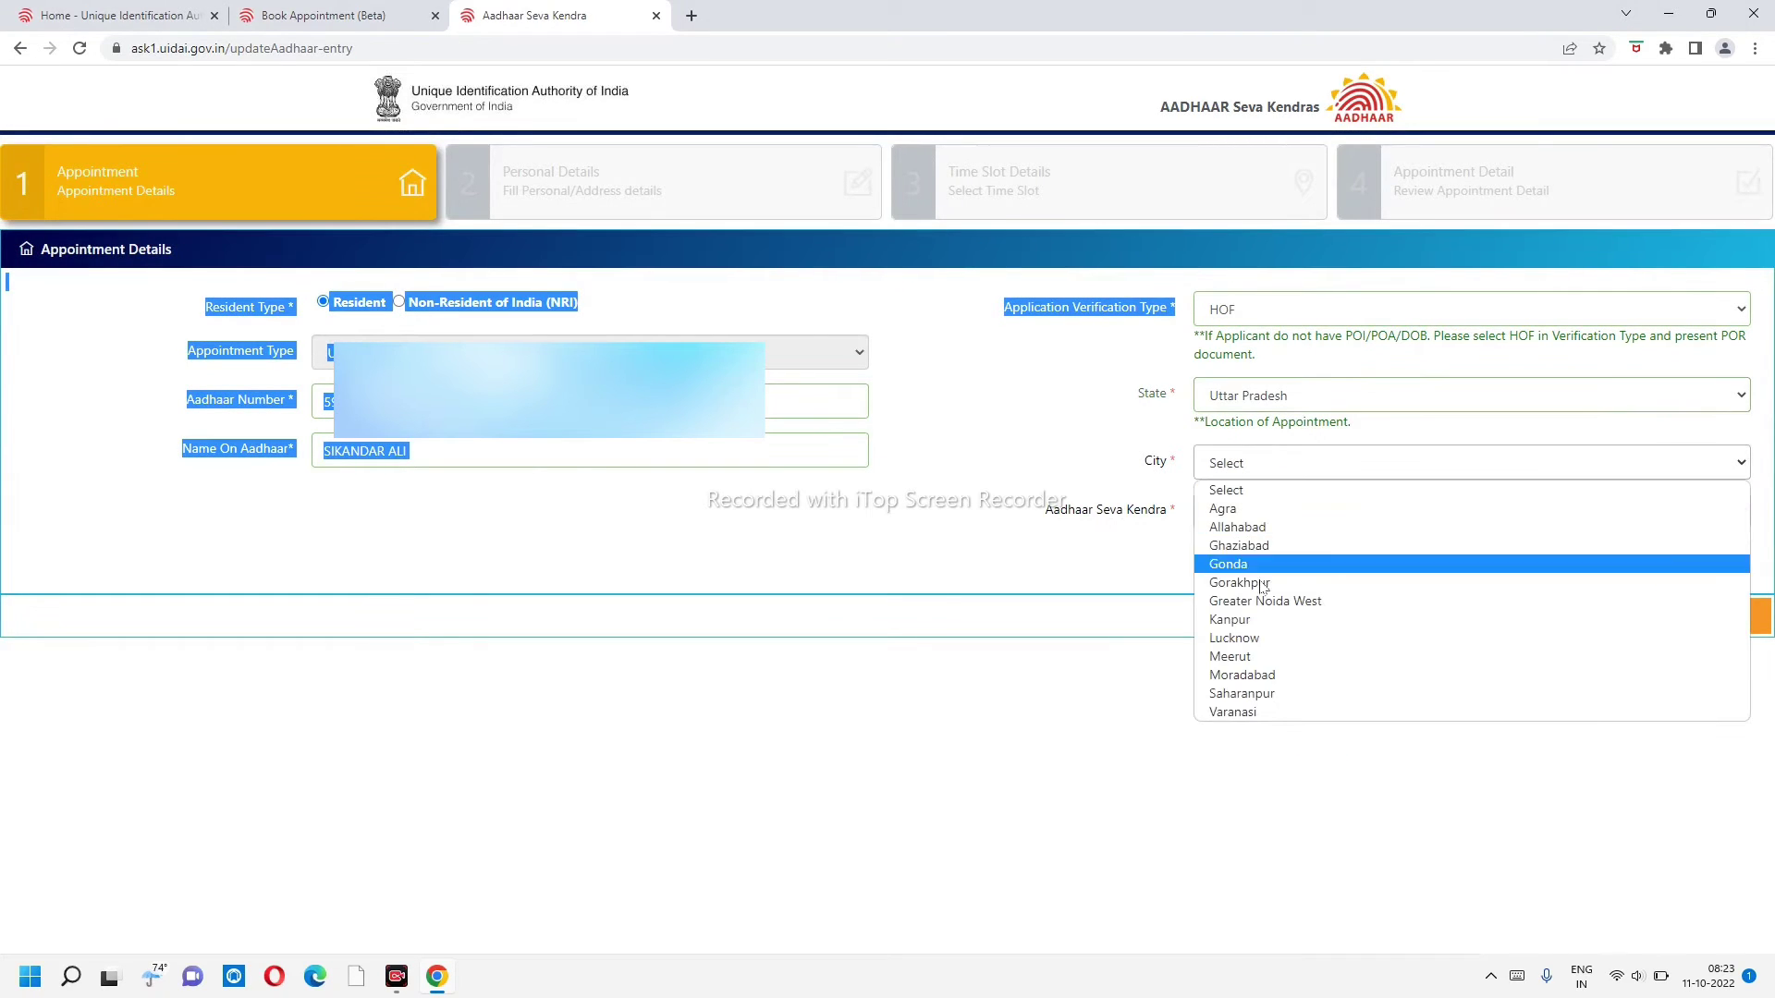
{"action": "left_click", "coordinate": [1238, 638]}
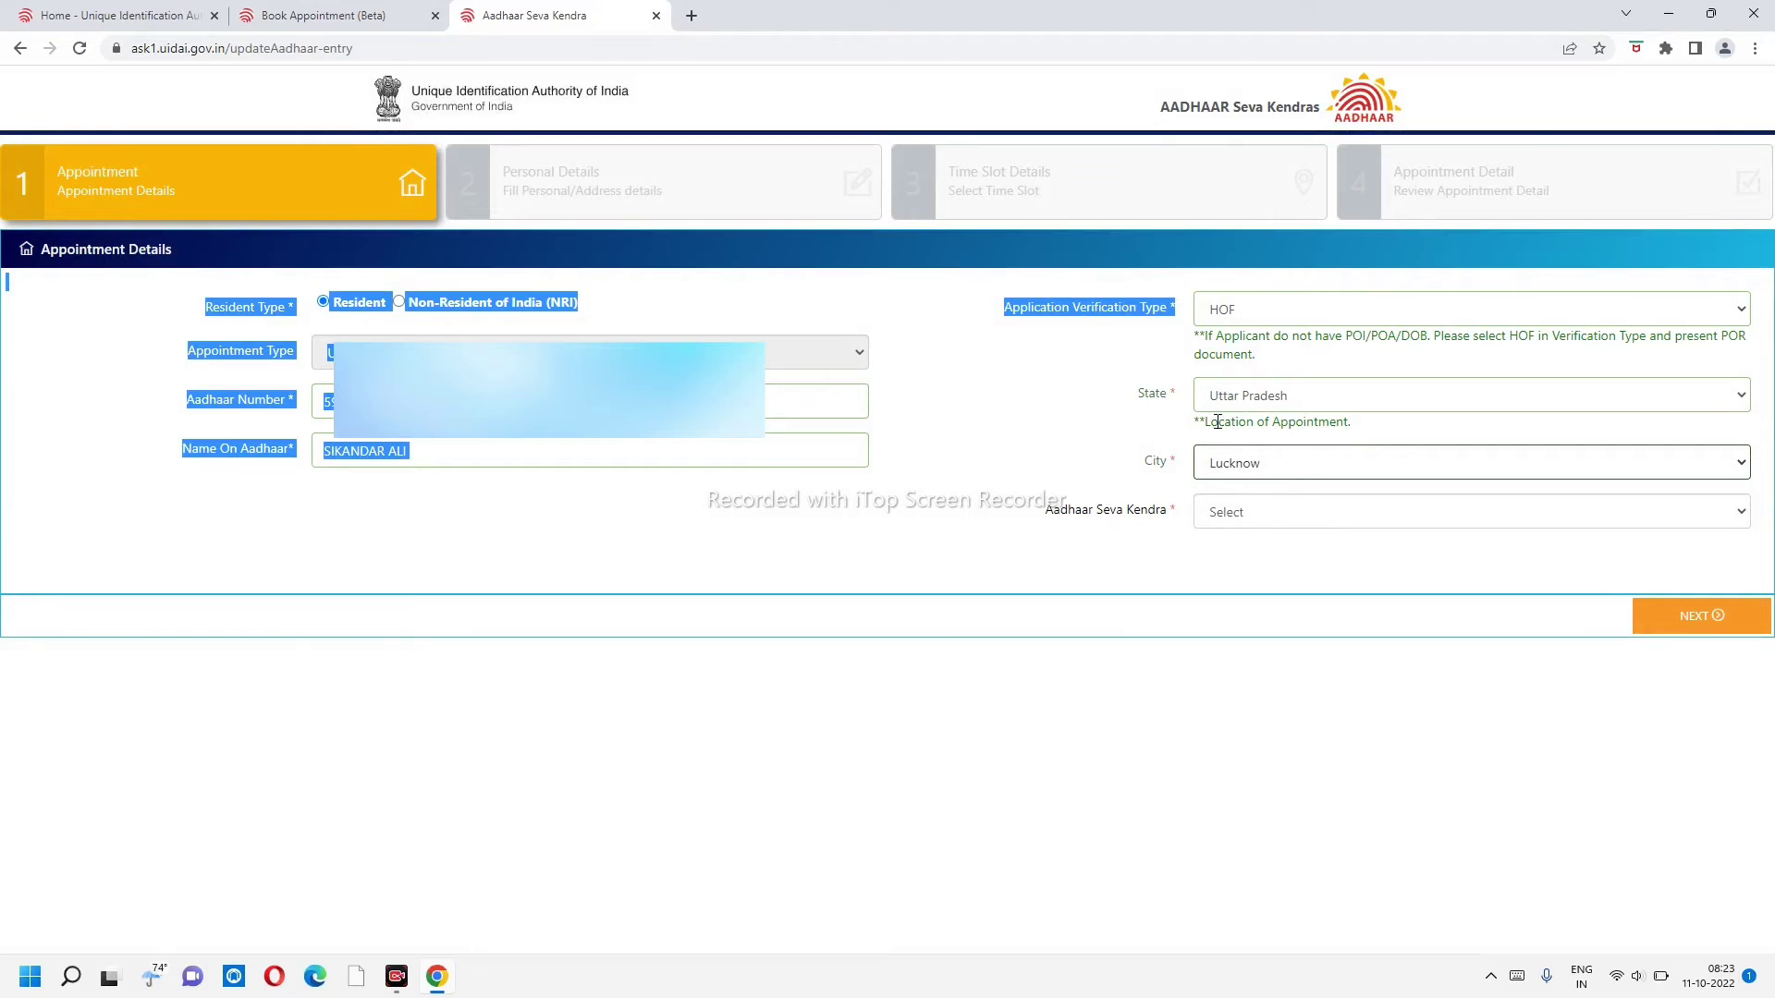
{"action": "left_click", "coordinate": [1238, 514]}
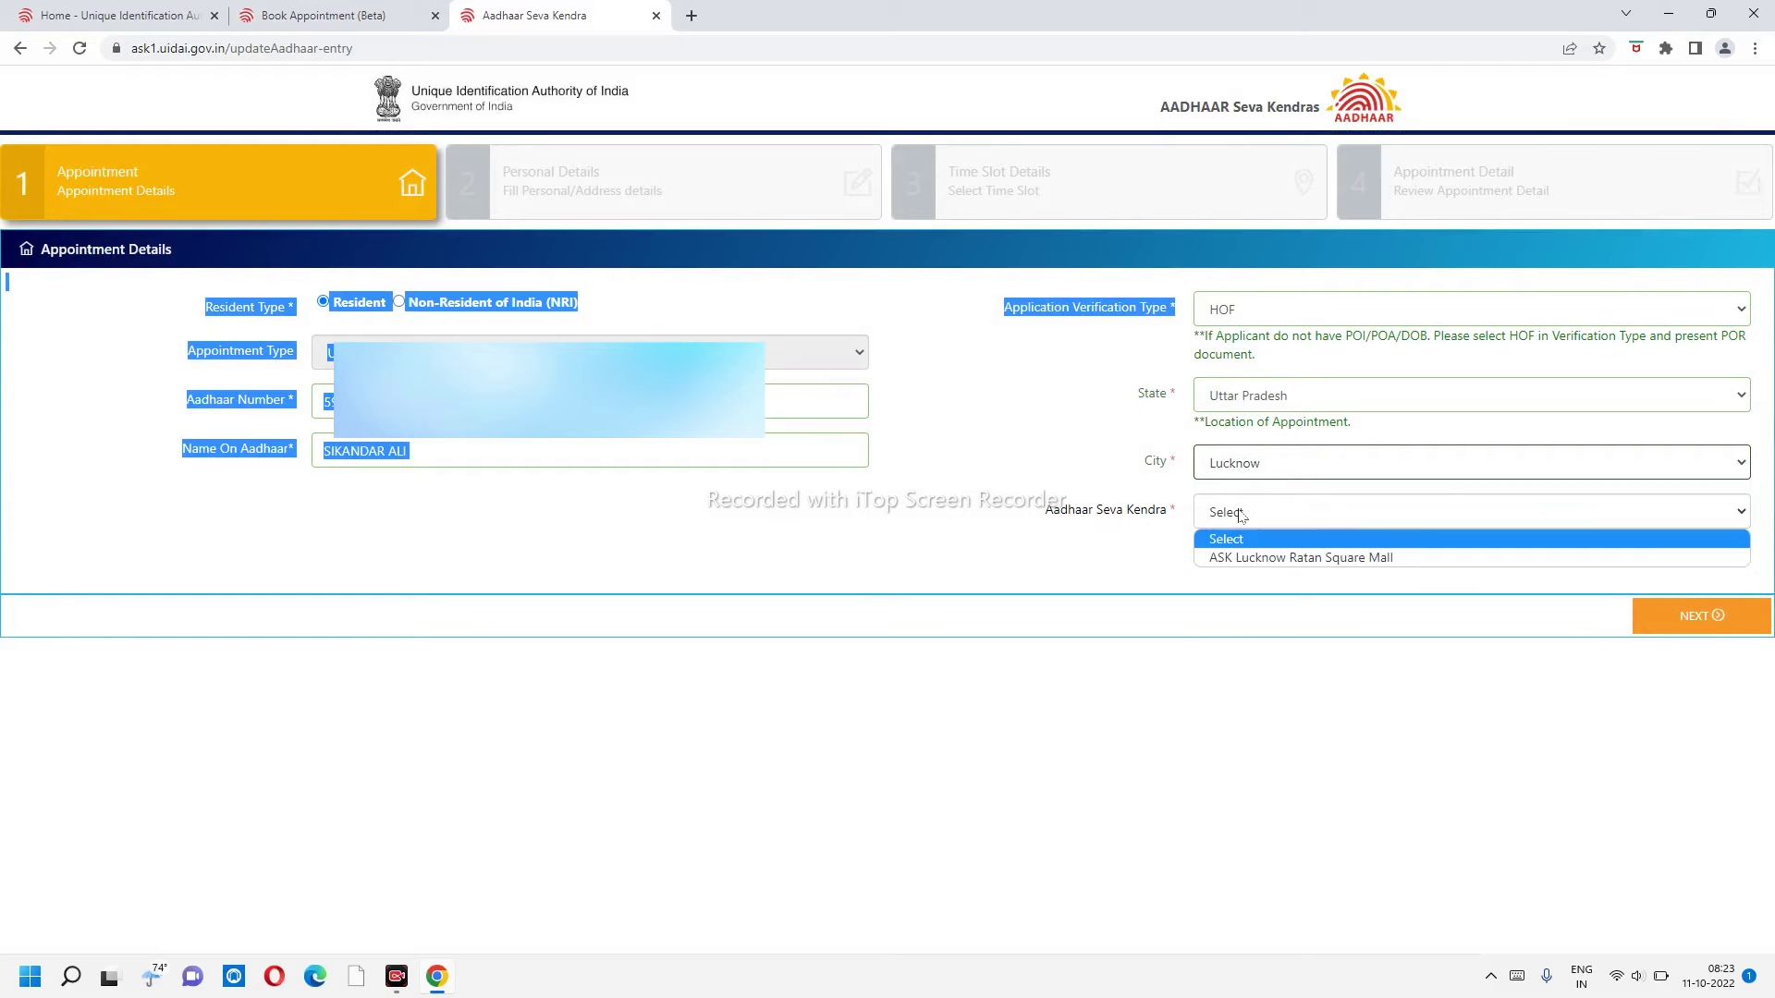
{"action": "left_click", "coordinate": [1239, 553]}
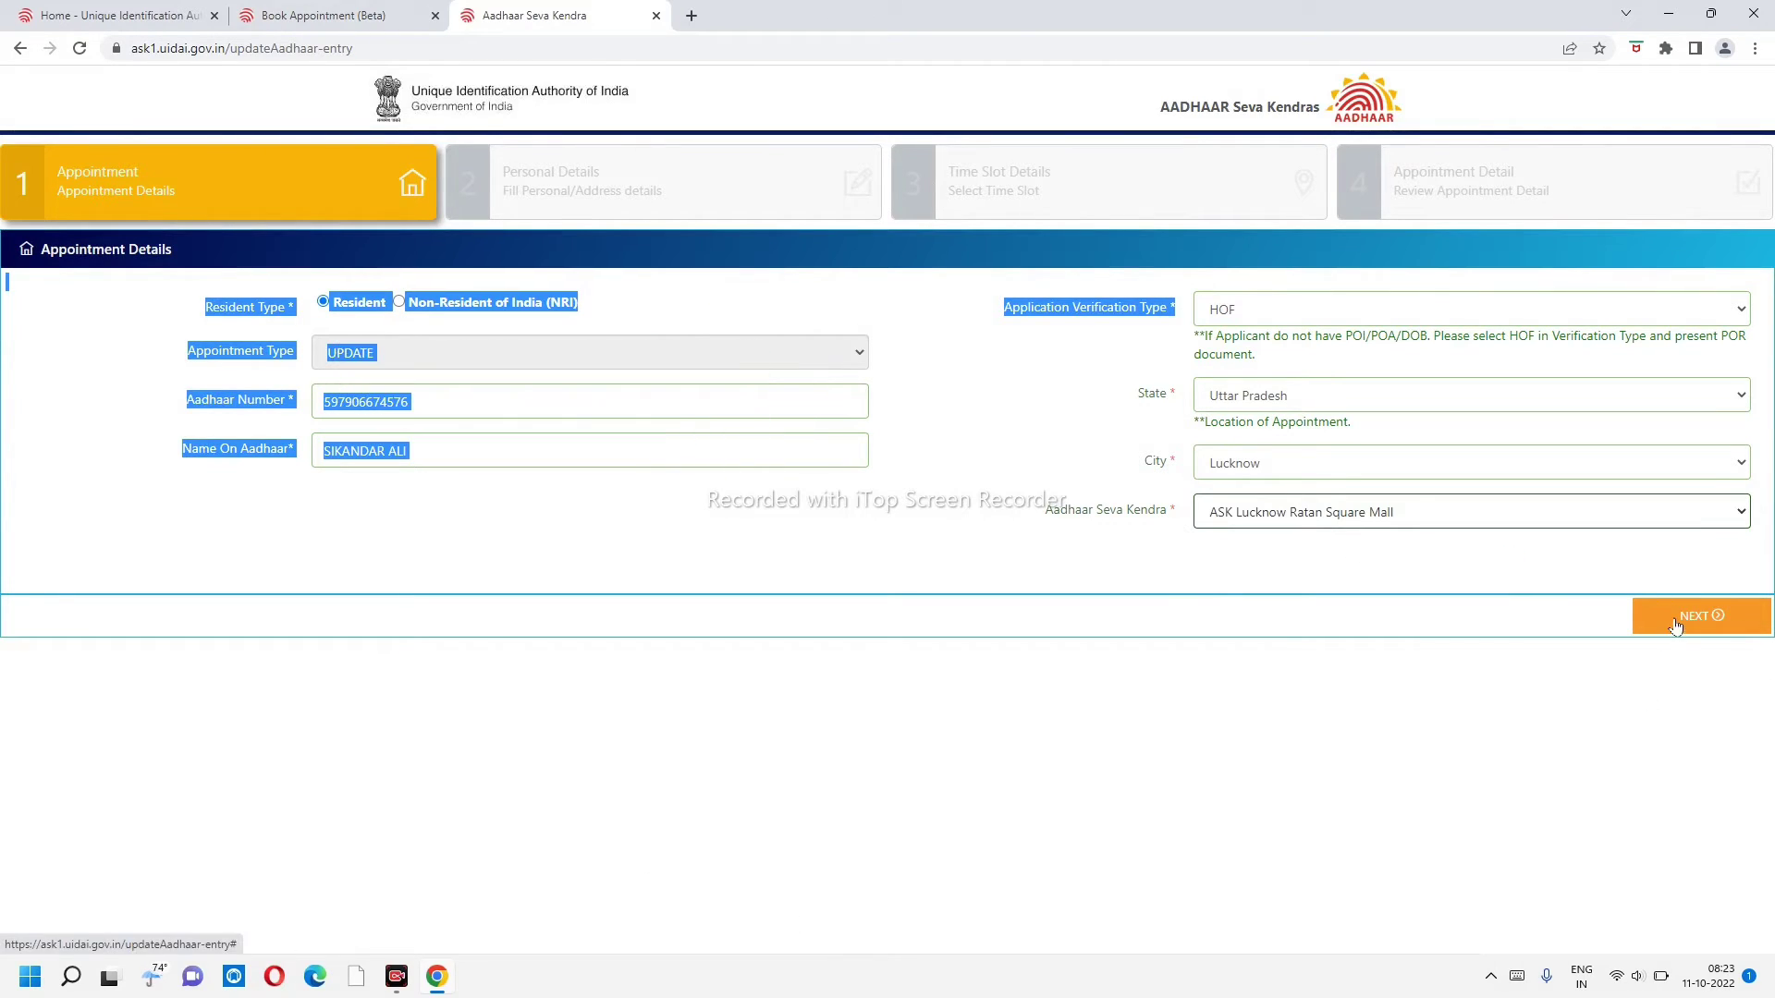
{"action": "left_click", "coordinate": [1673, 619]}
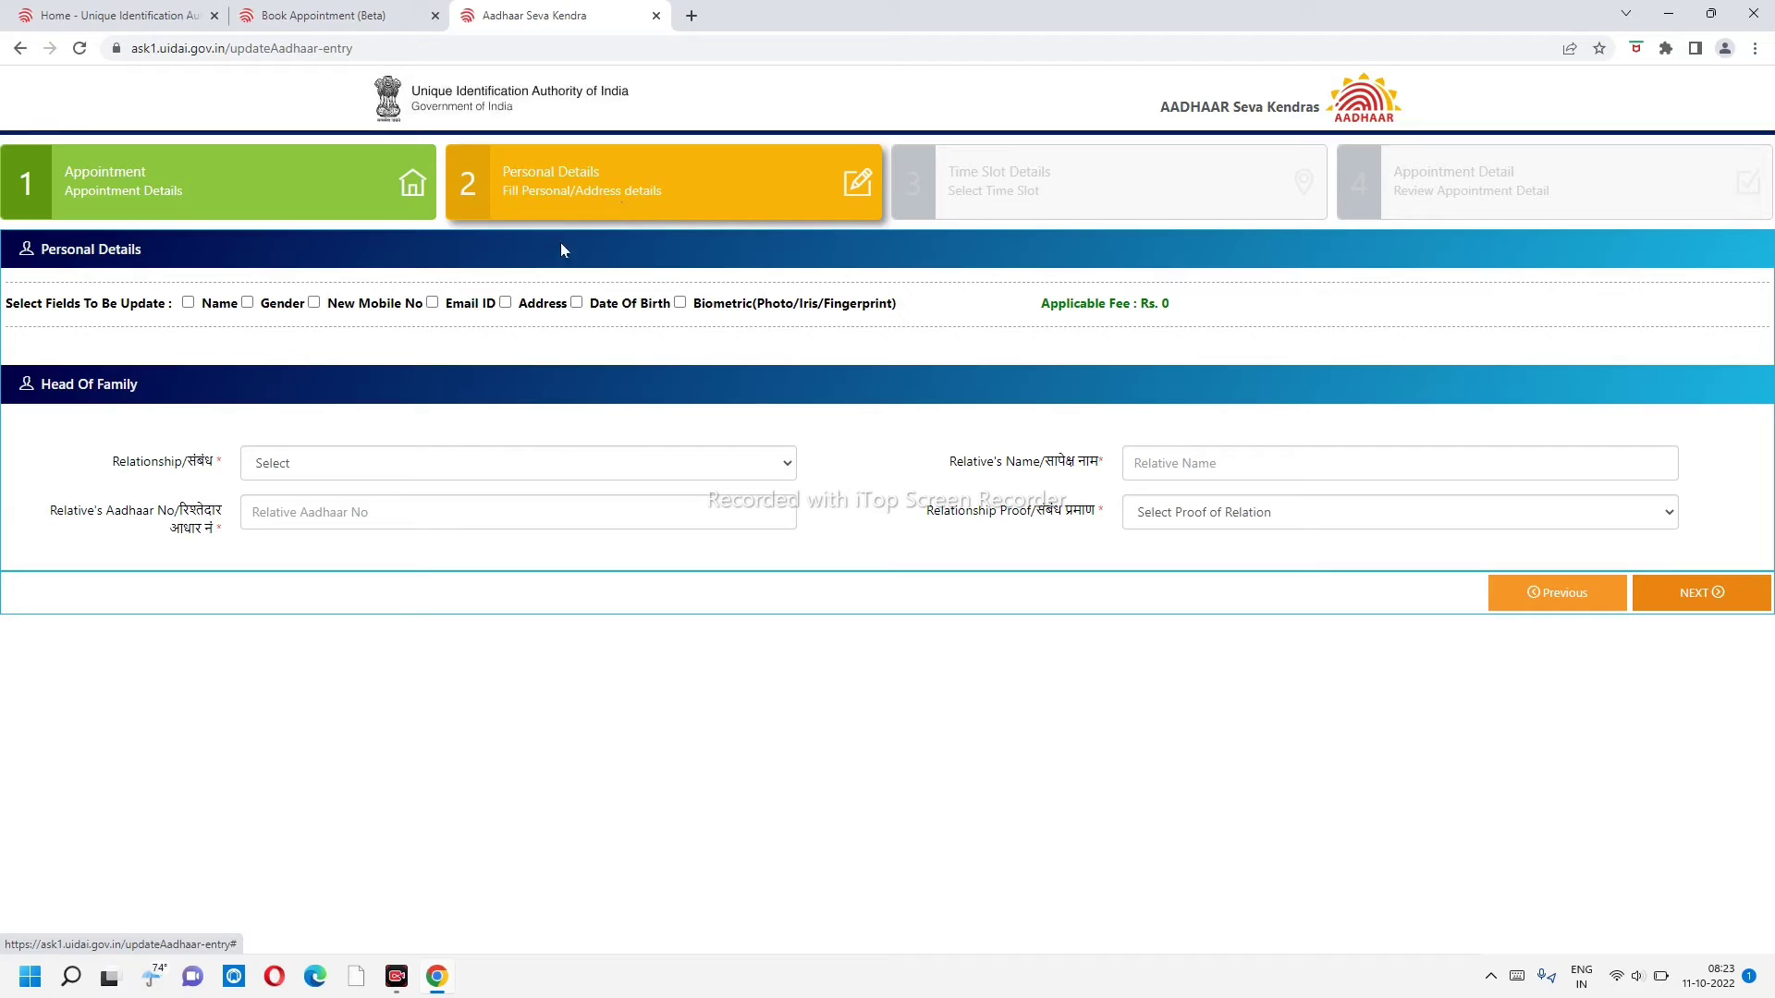
Step: Set relationship Guardian with PENSION CARD proof, dismissing the error shown on NEXT
{"action": "left_click", "coordinate": [317, 474]}
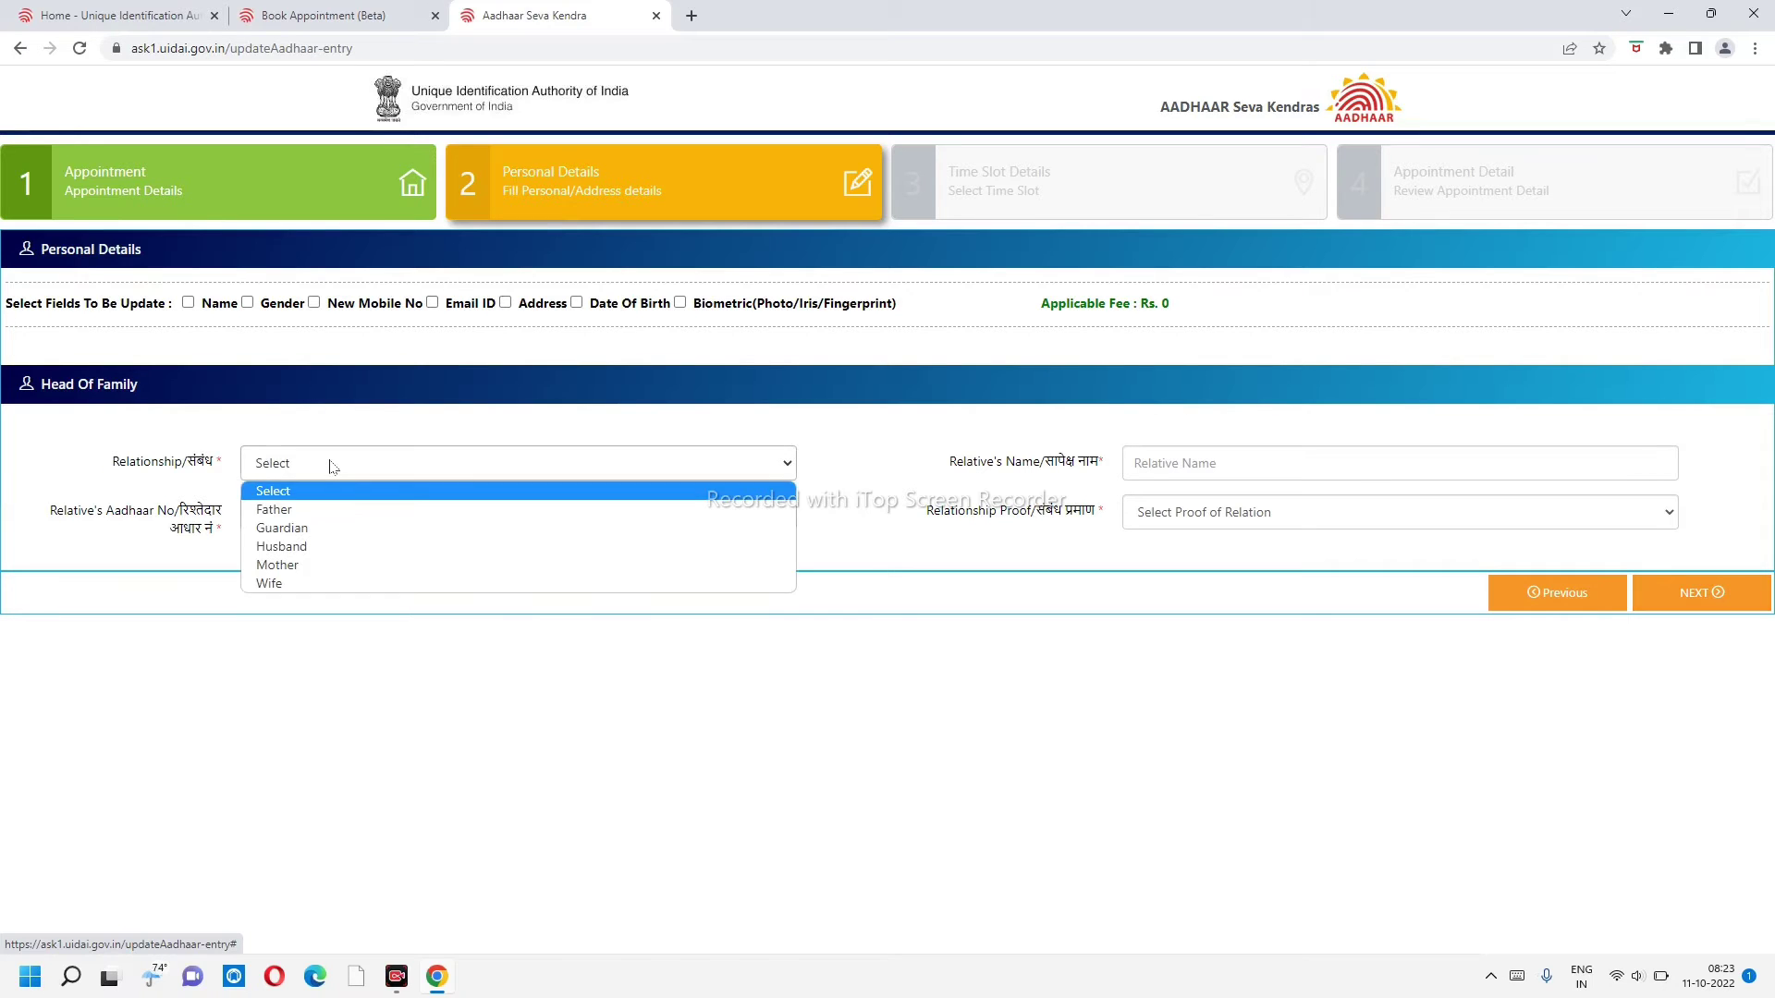
{"action": "left_click", "coordinate": [291, 527]}
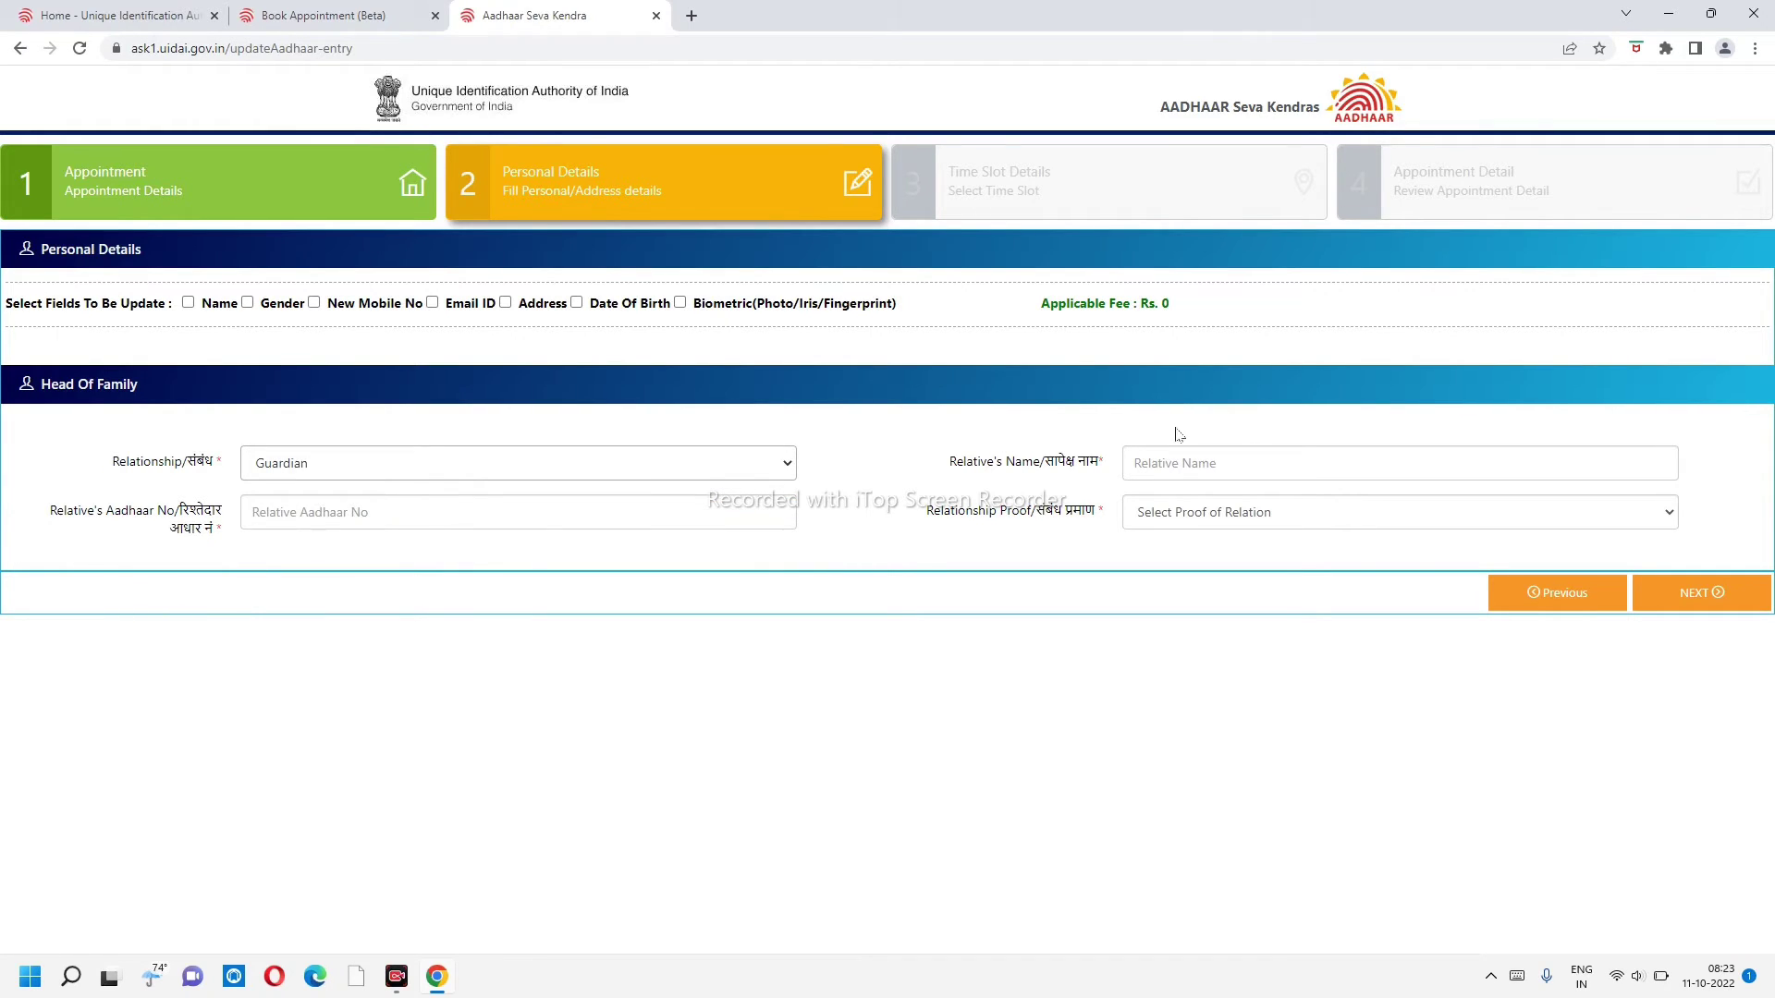
{"action": "left_click", "coordinate": [1222, 518]}
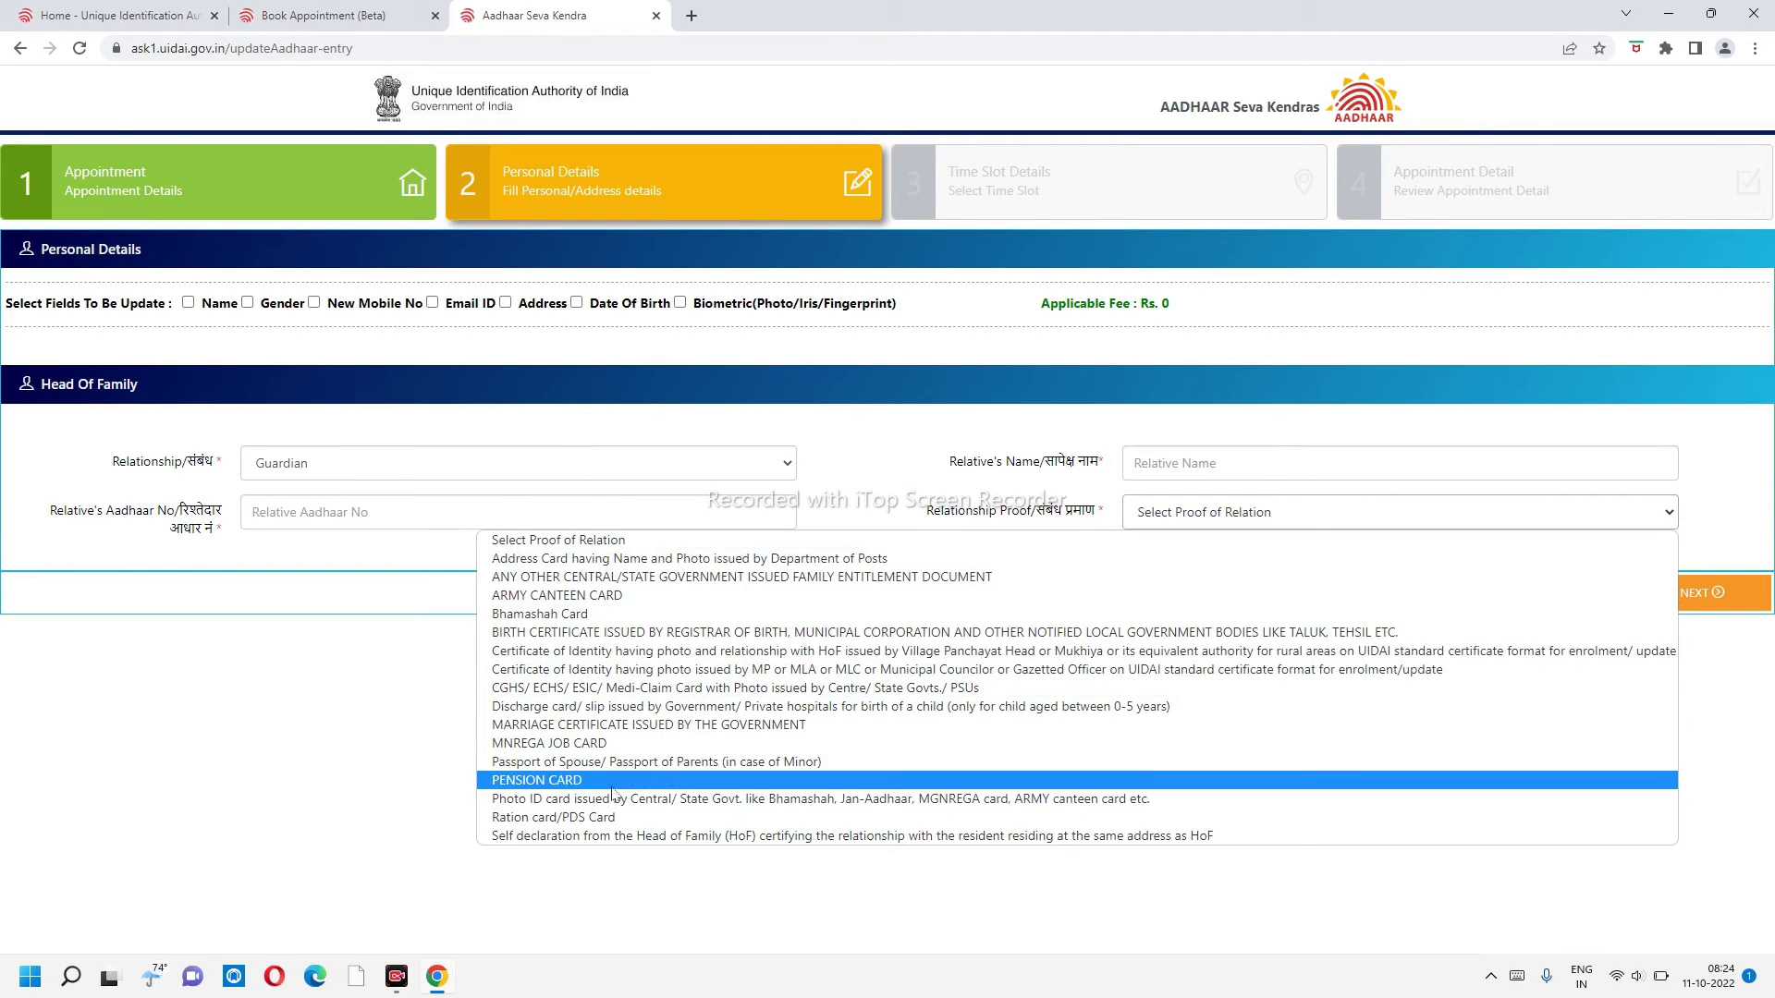
{"action": "left_click", "coordinate": [553, 782]}
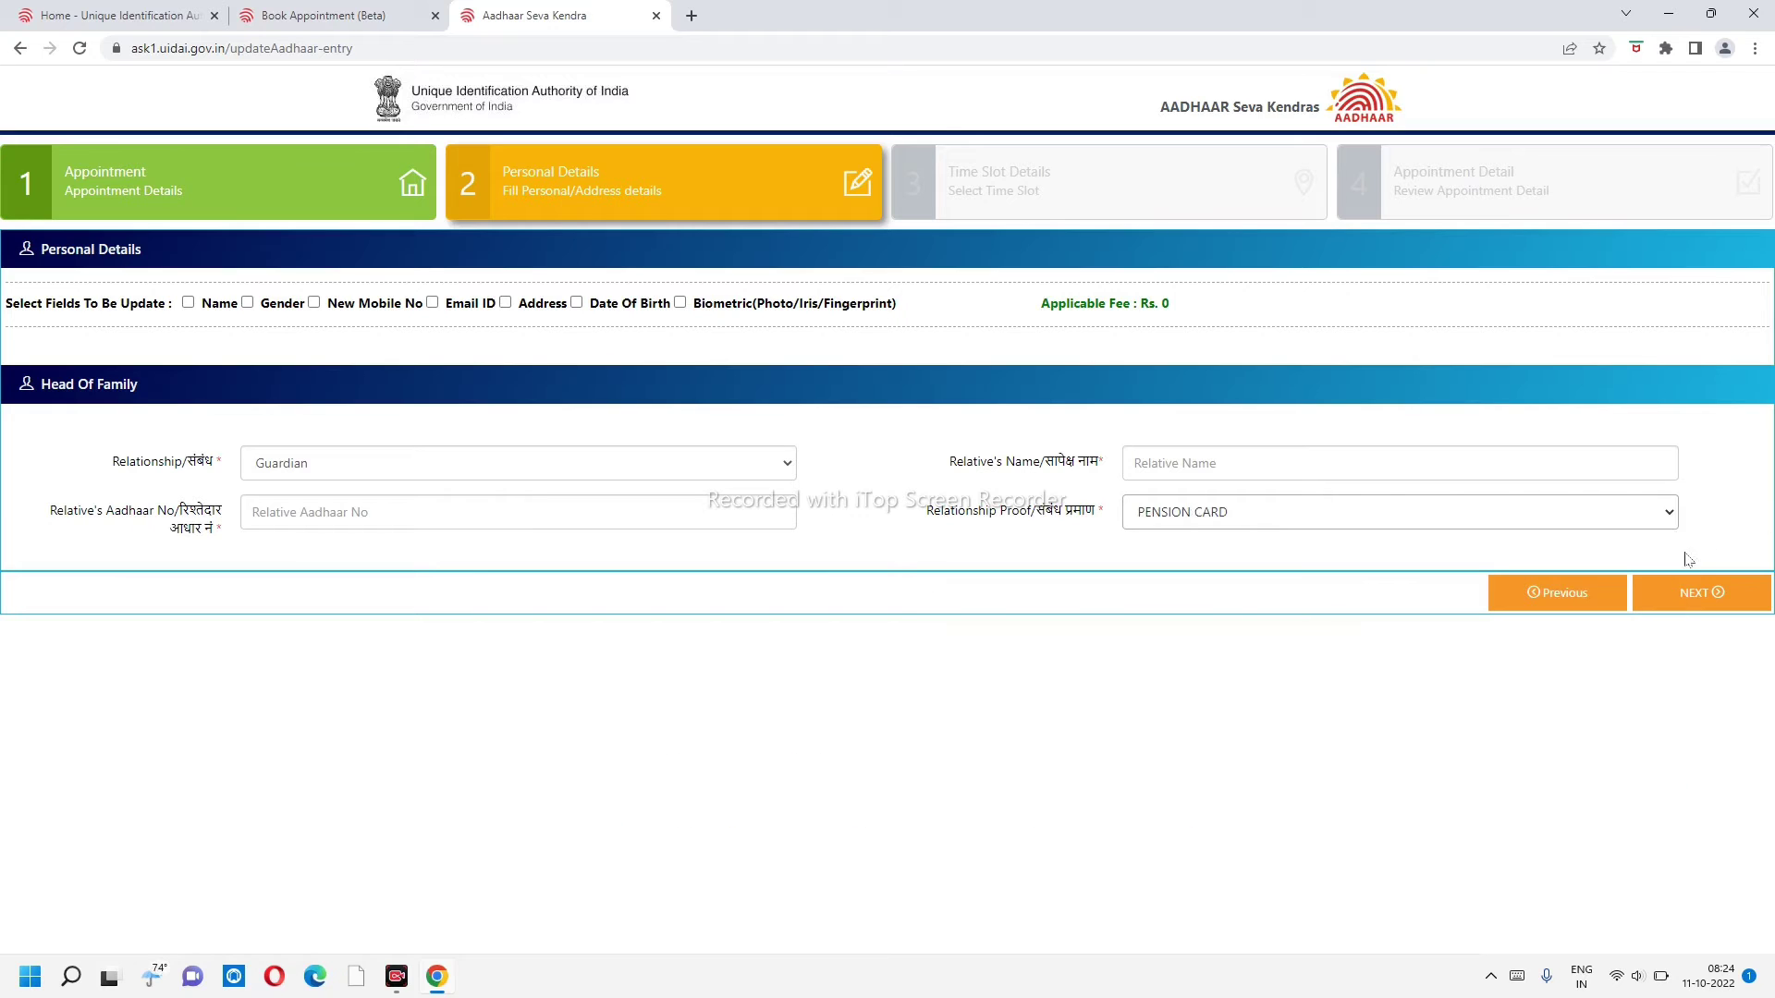
{"action": "left_click", "coordinate": [1694, 596]}
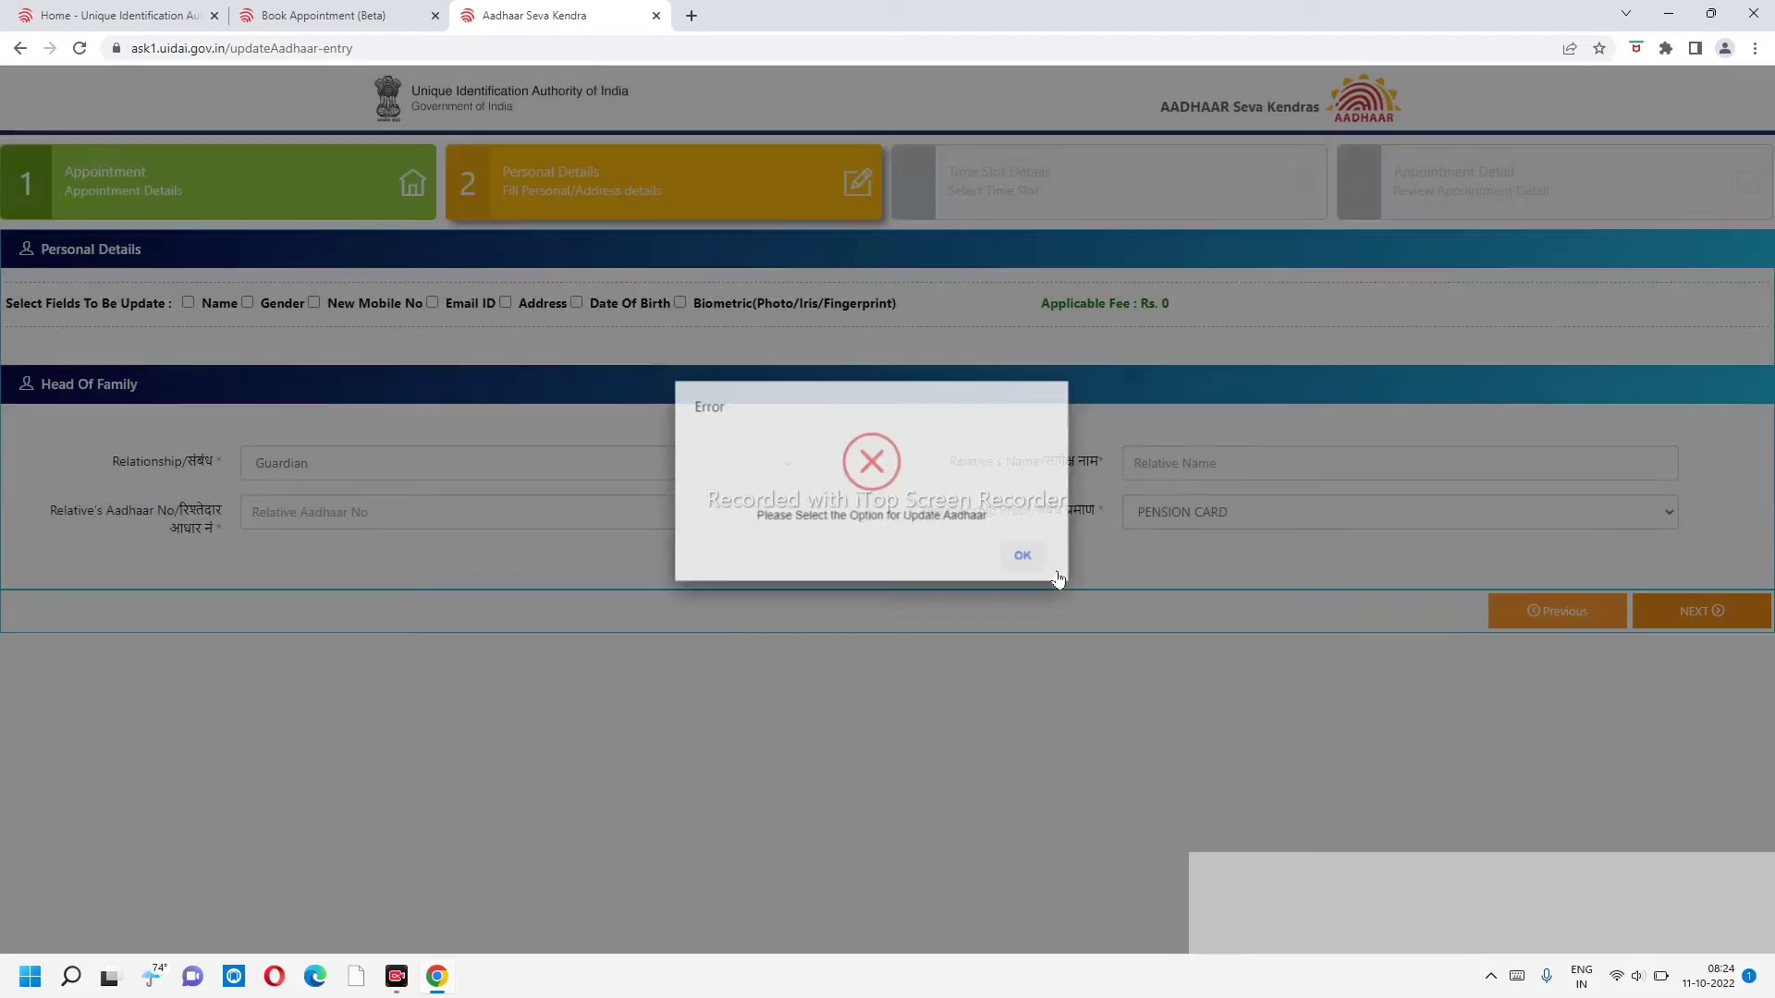
{"action": "left_click", "coordinate": [1058, 578]}
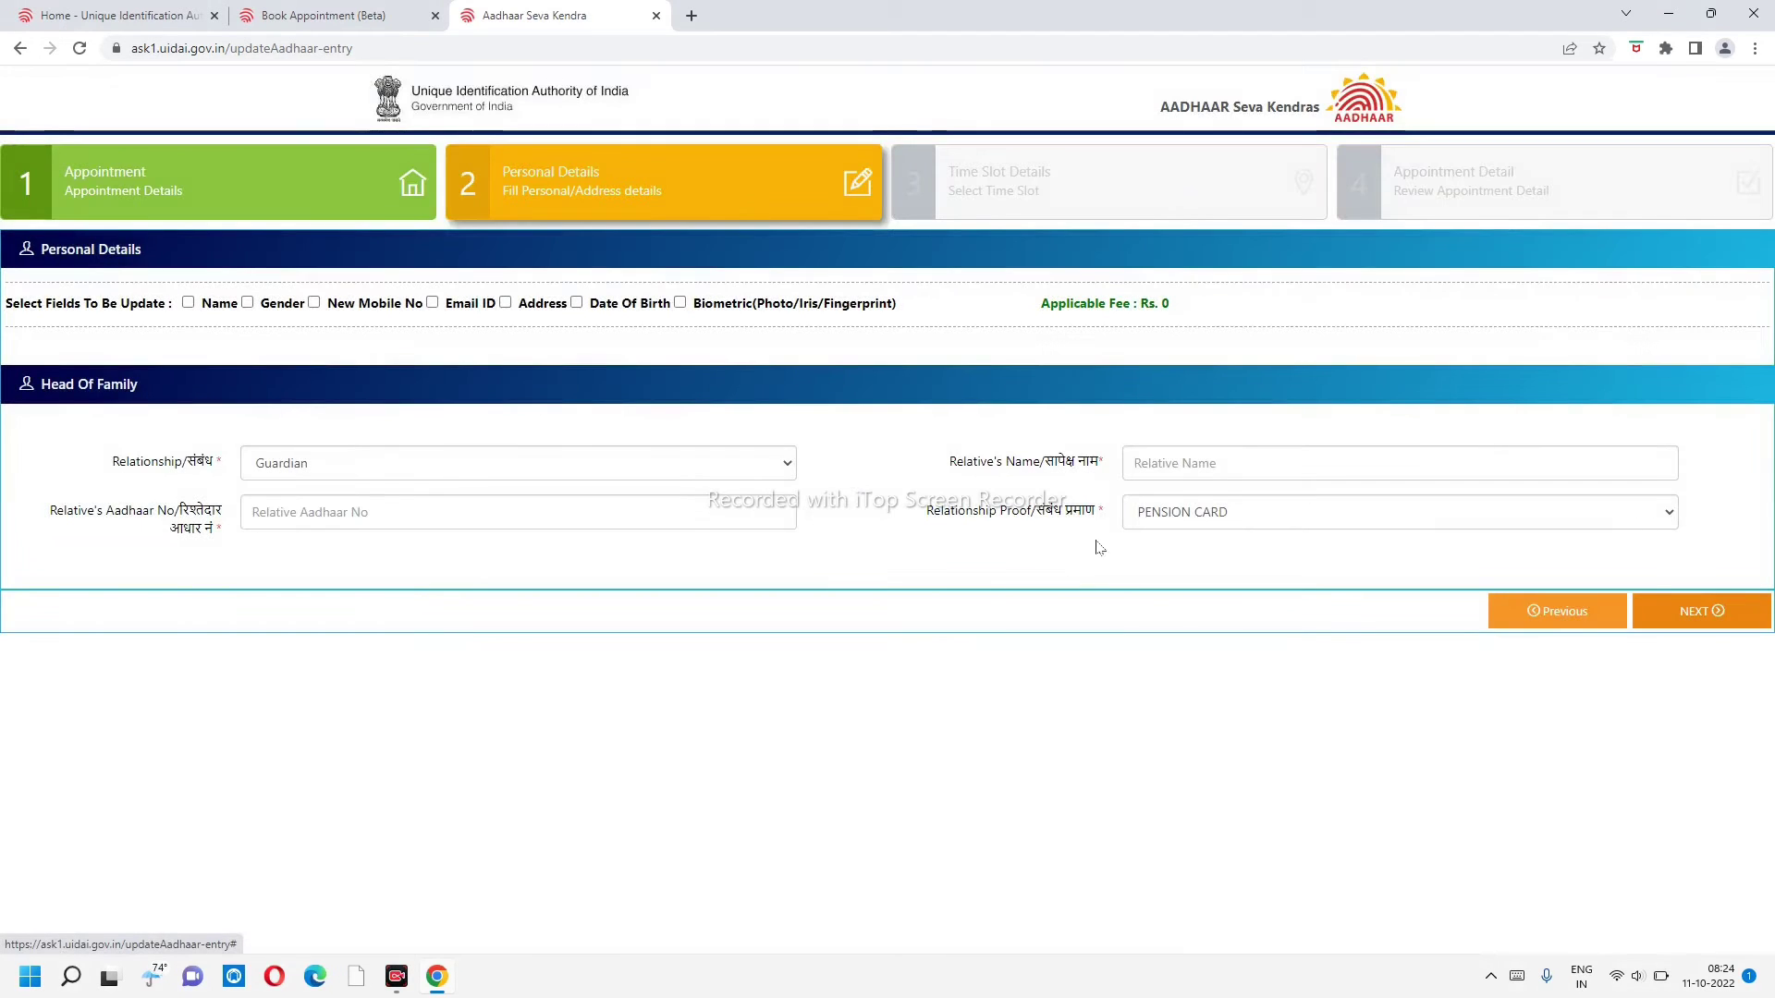
{"action": "left_click", "coordinate": [349, 466]}
Step: Keep Guardian and tick Name, Gender, New Mobile No, Email ID and Address
{"action": "left_click", "coordinate": [286, 538]}
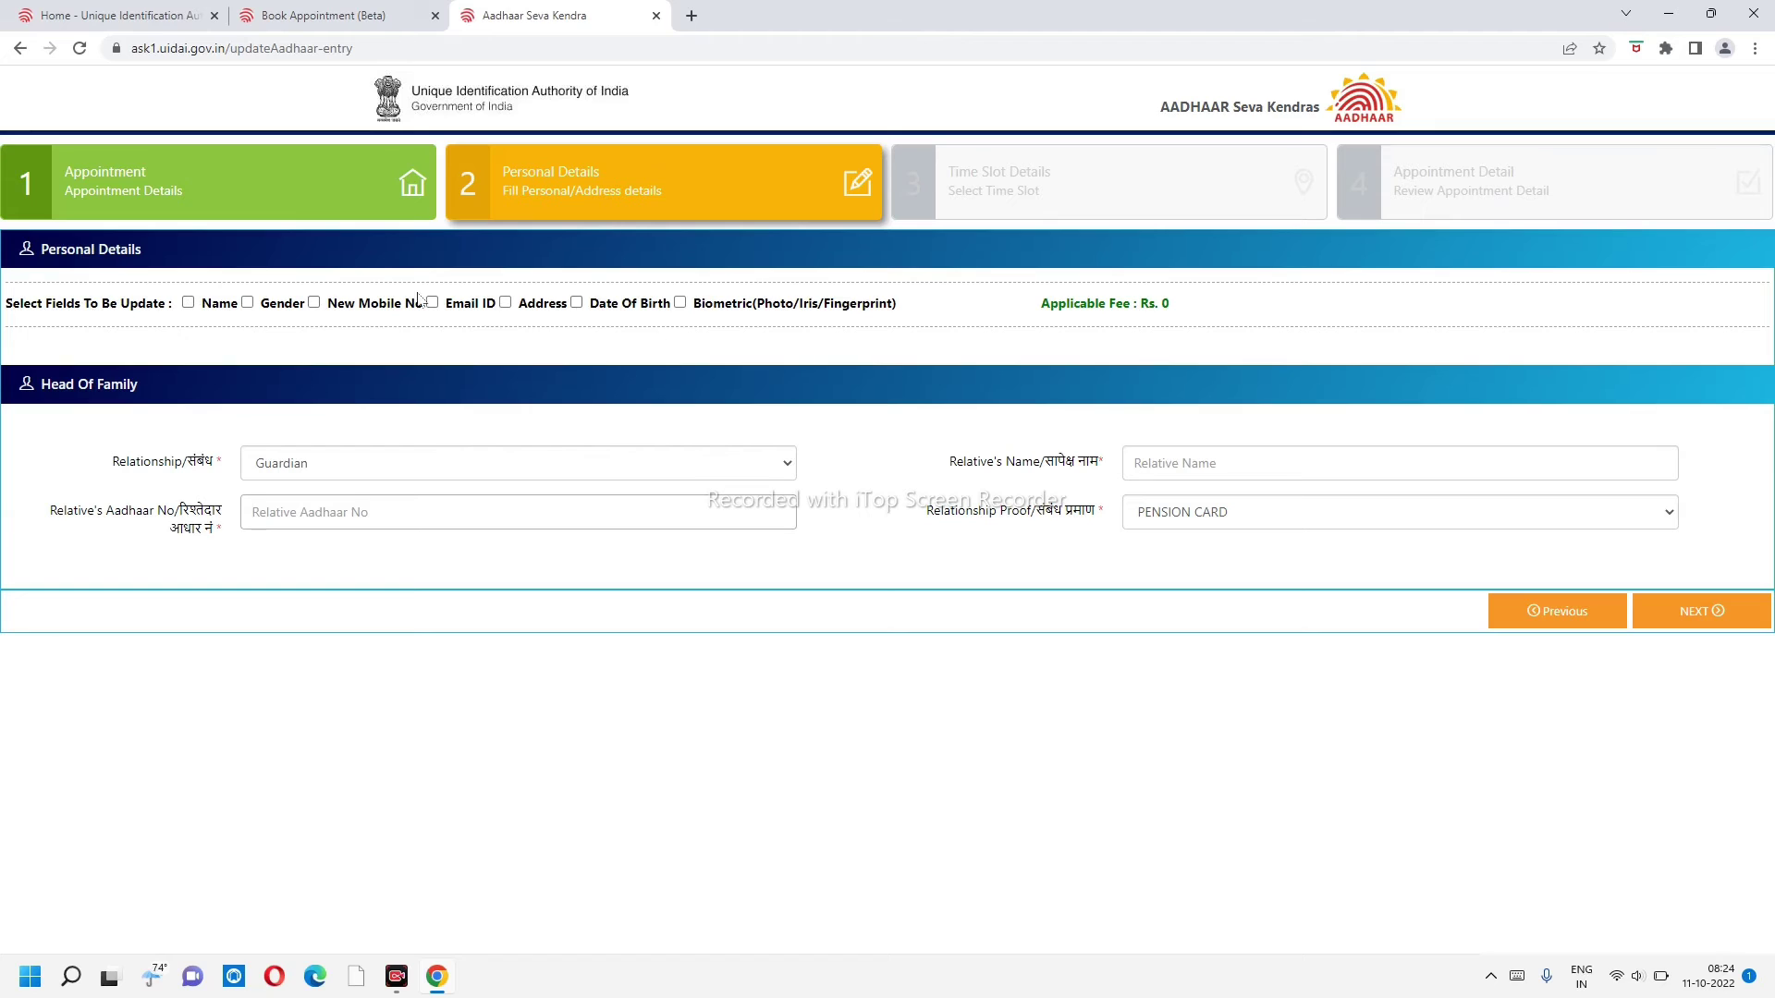
{"action": "left_click", "coordinate": [188, 302]}
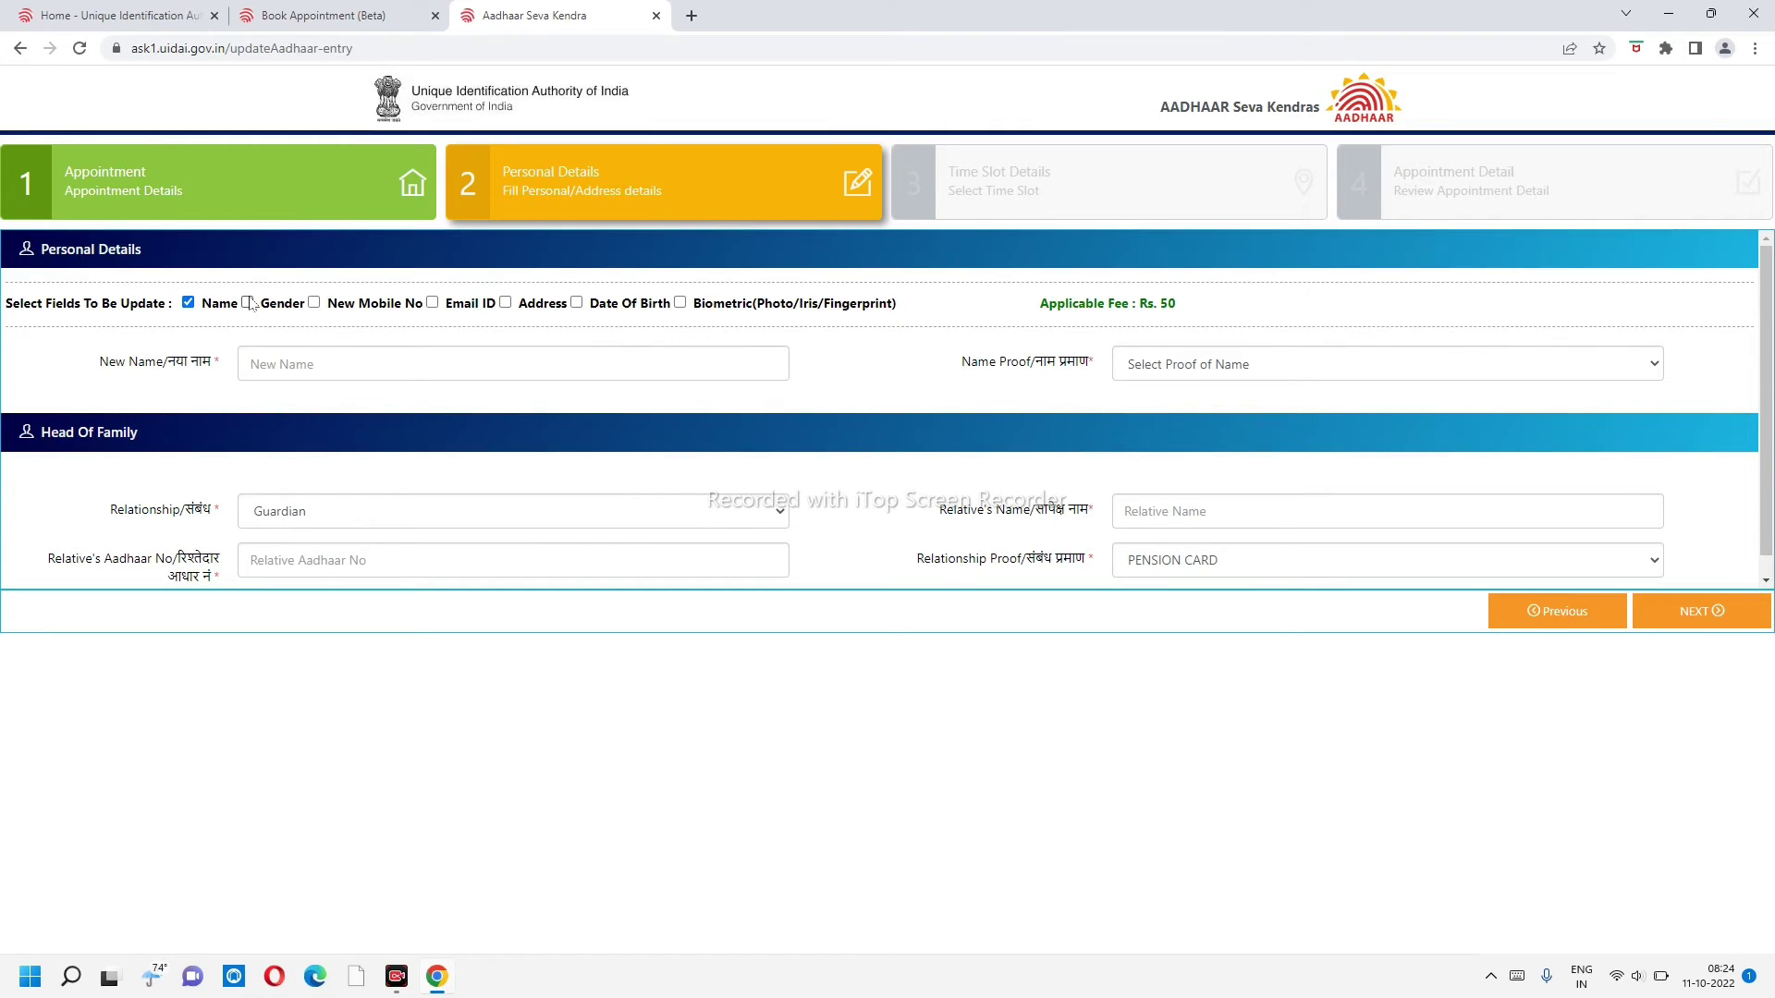
{"action": "left_click", "coordinate": [247, 302]}
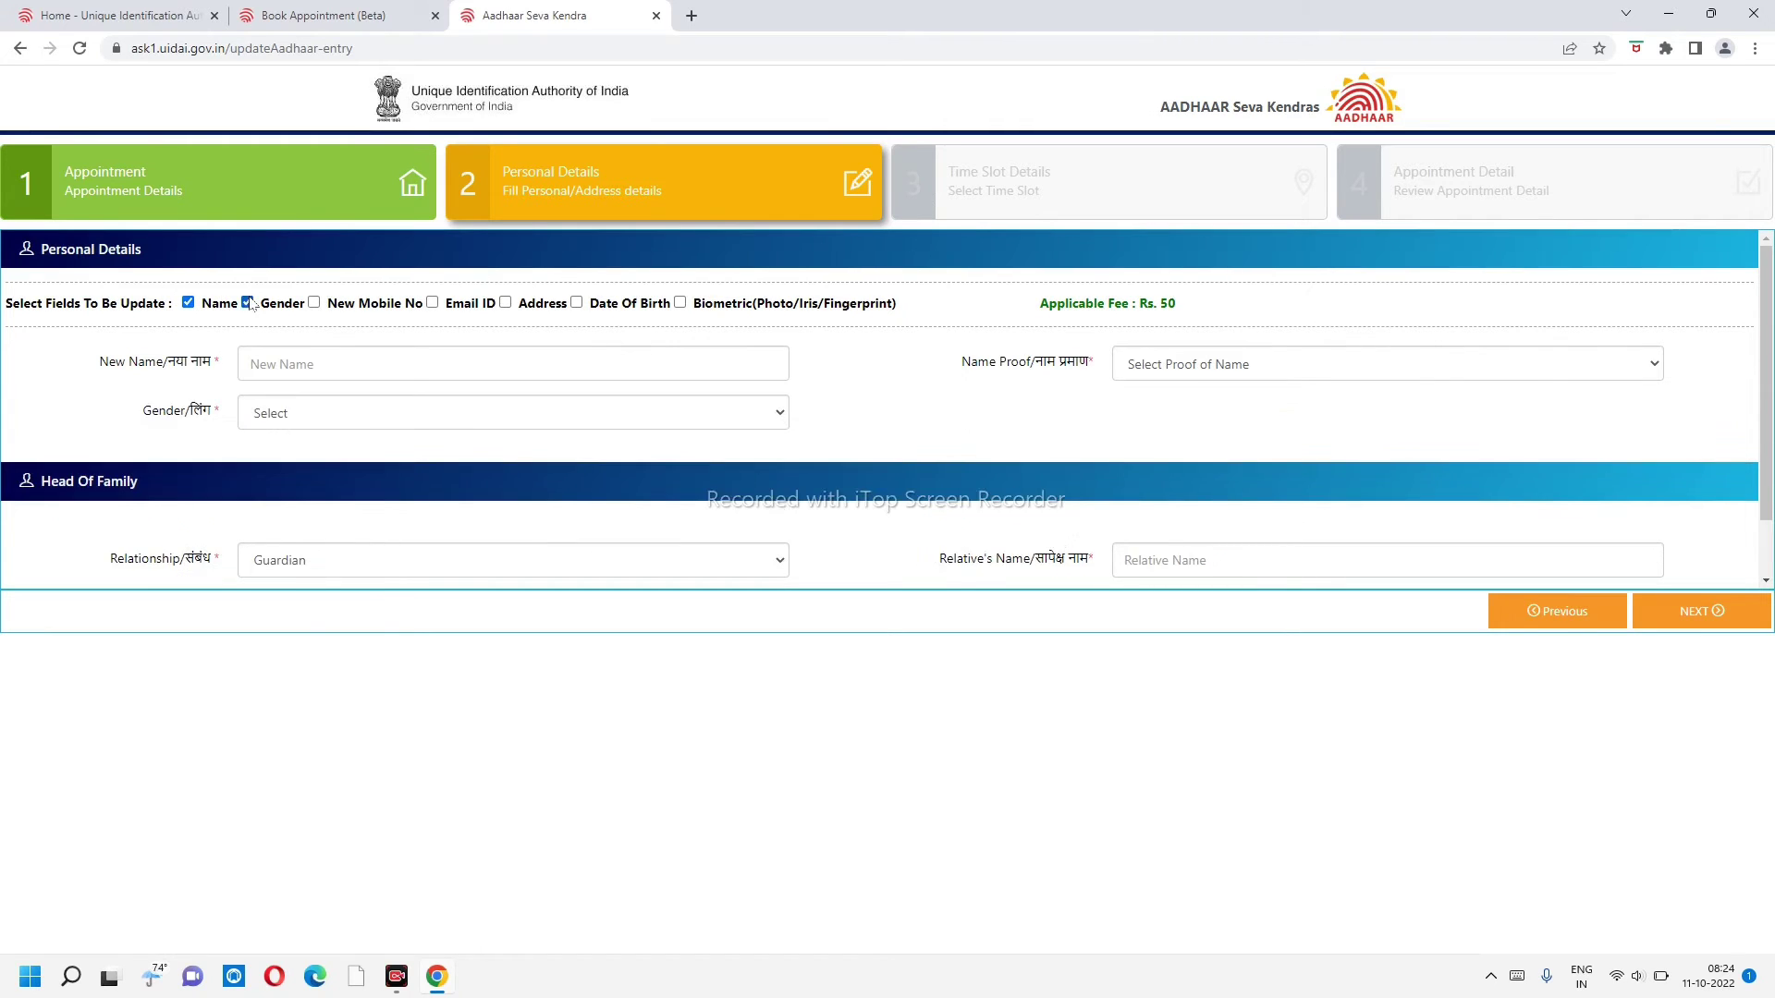
{"action": "left_click", "coordinate": [314, 303]}
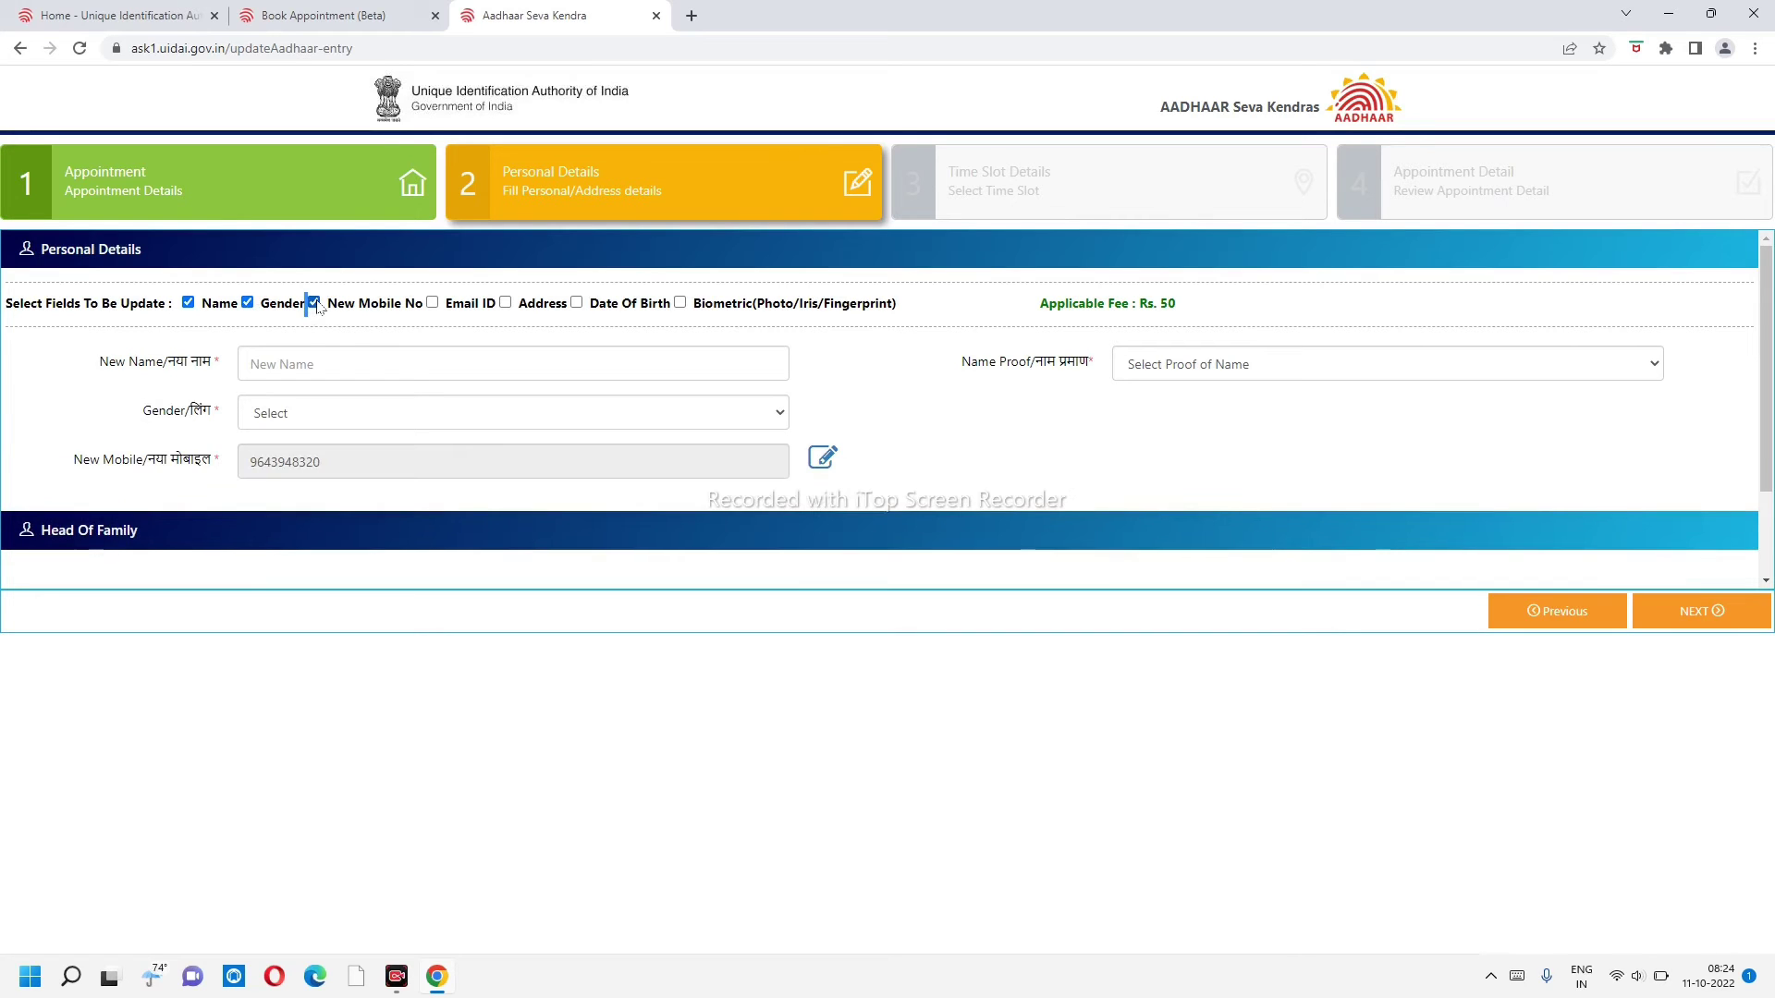
{"action": "left_click", "coordinate": [433, 302]}
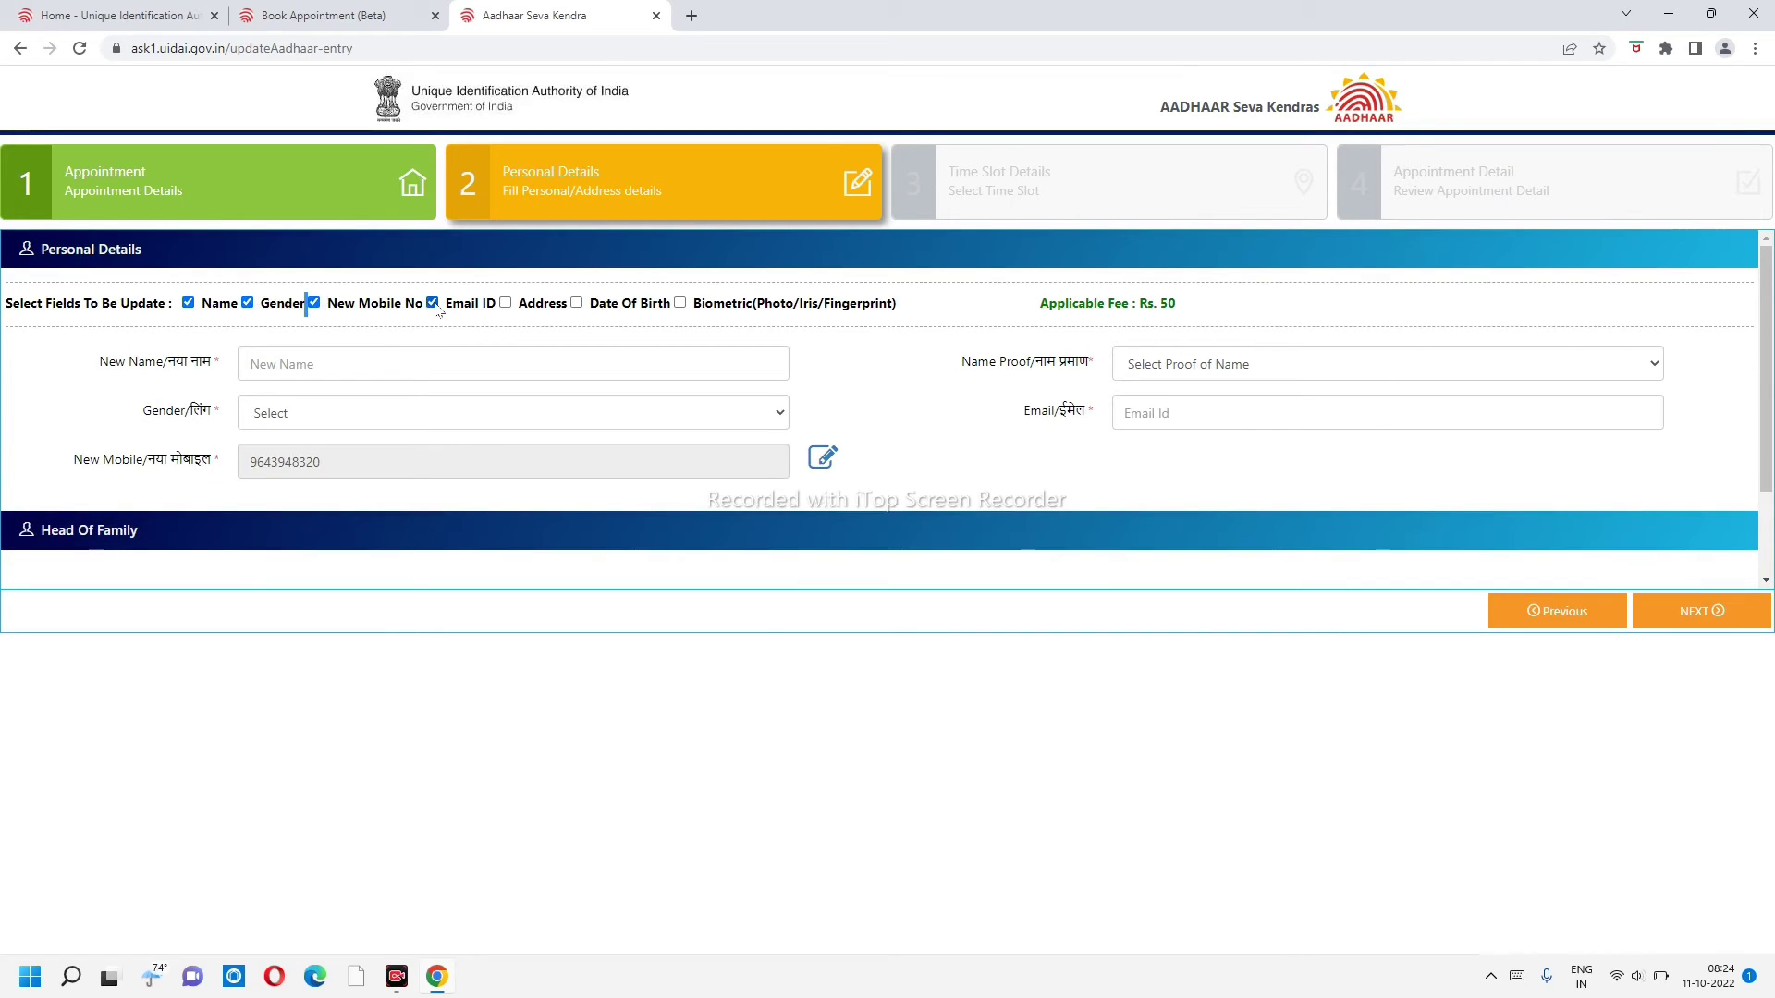
{"action": "left_click", "coordinate": [505, 302]}
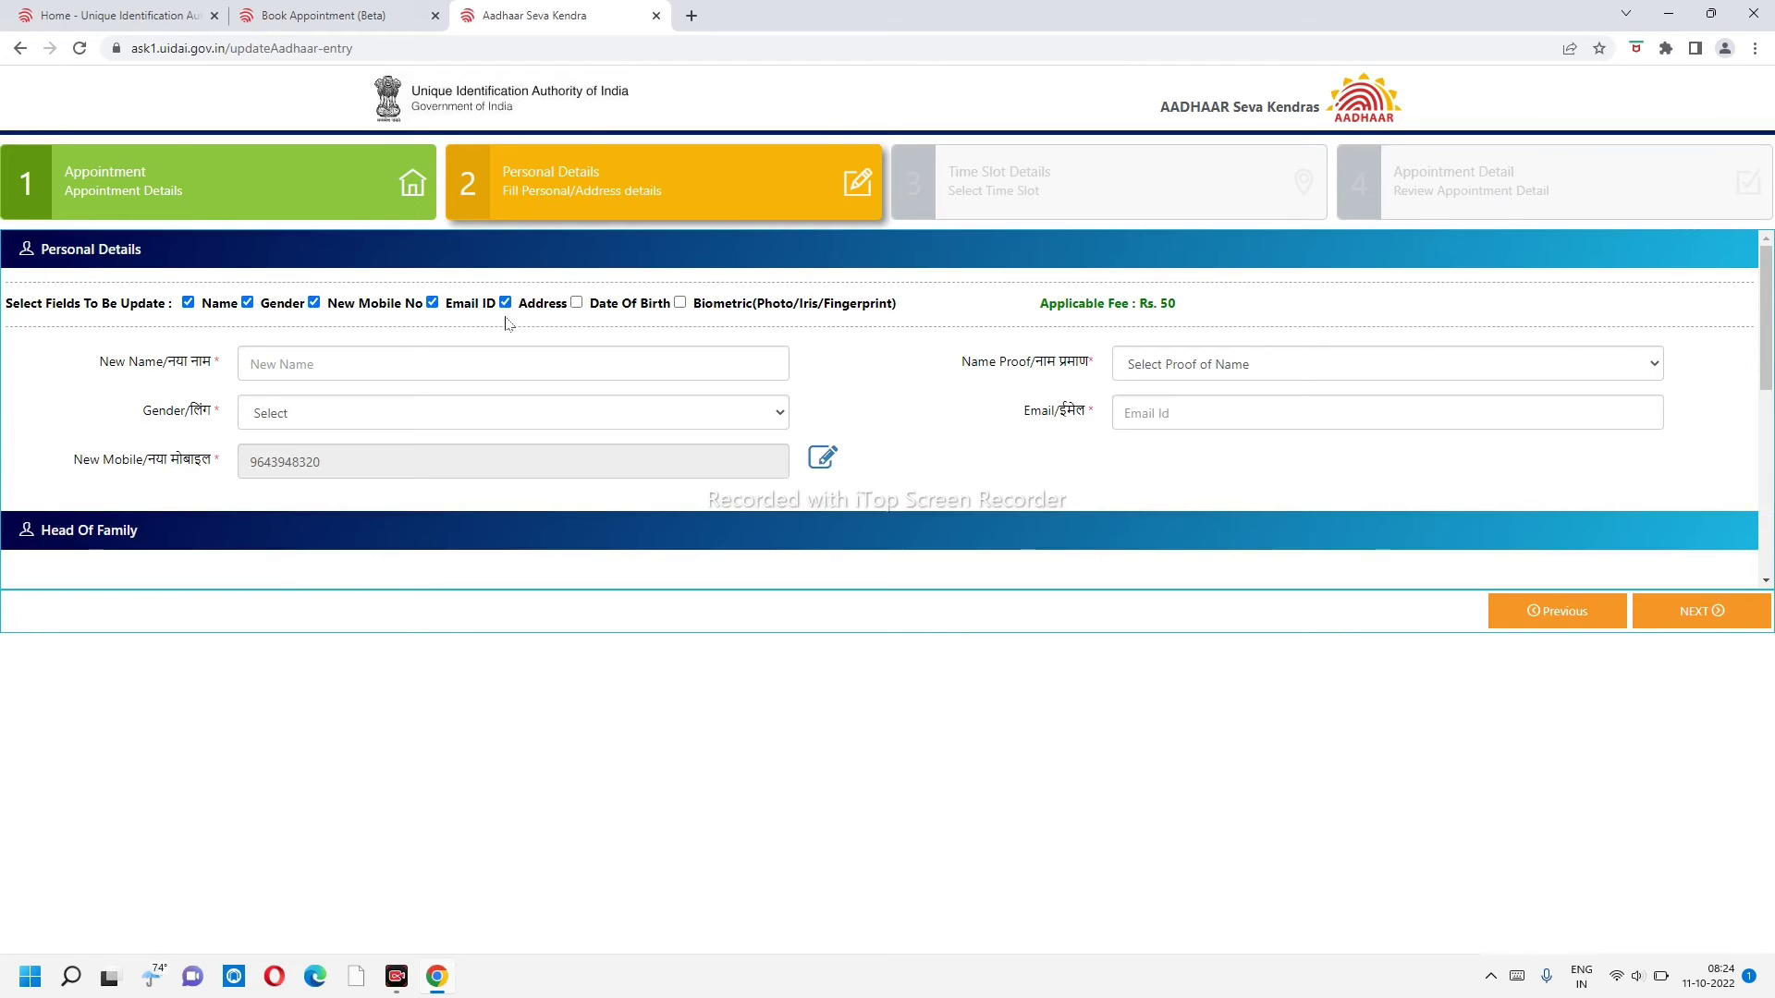
Step: Untick all five fields, then tick only Name and Date Of Birth
{"action": "left_click", "coordinate": [190, 303]}
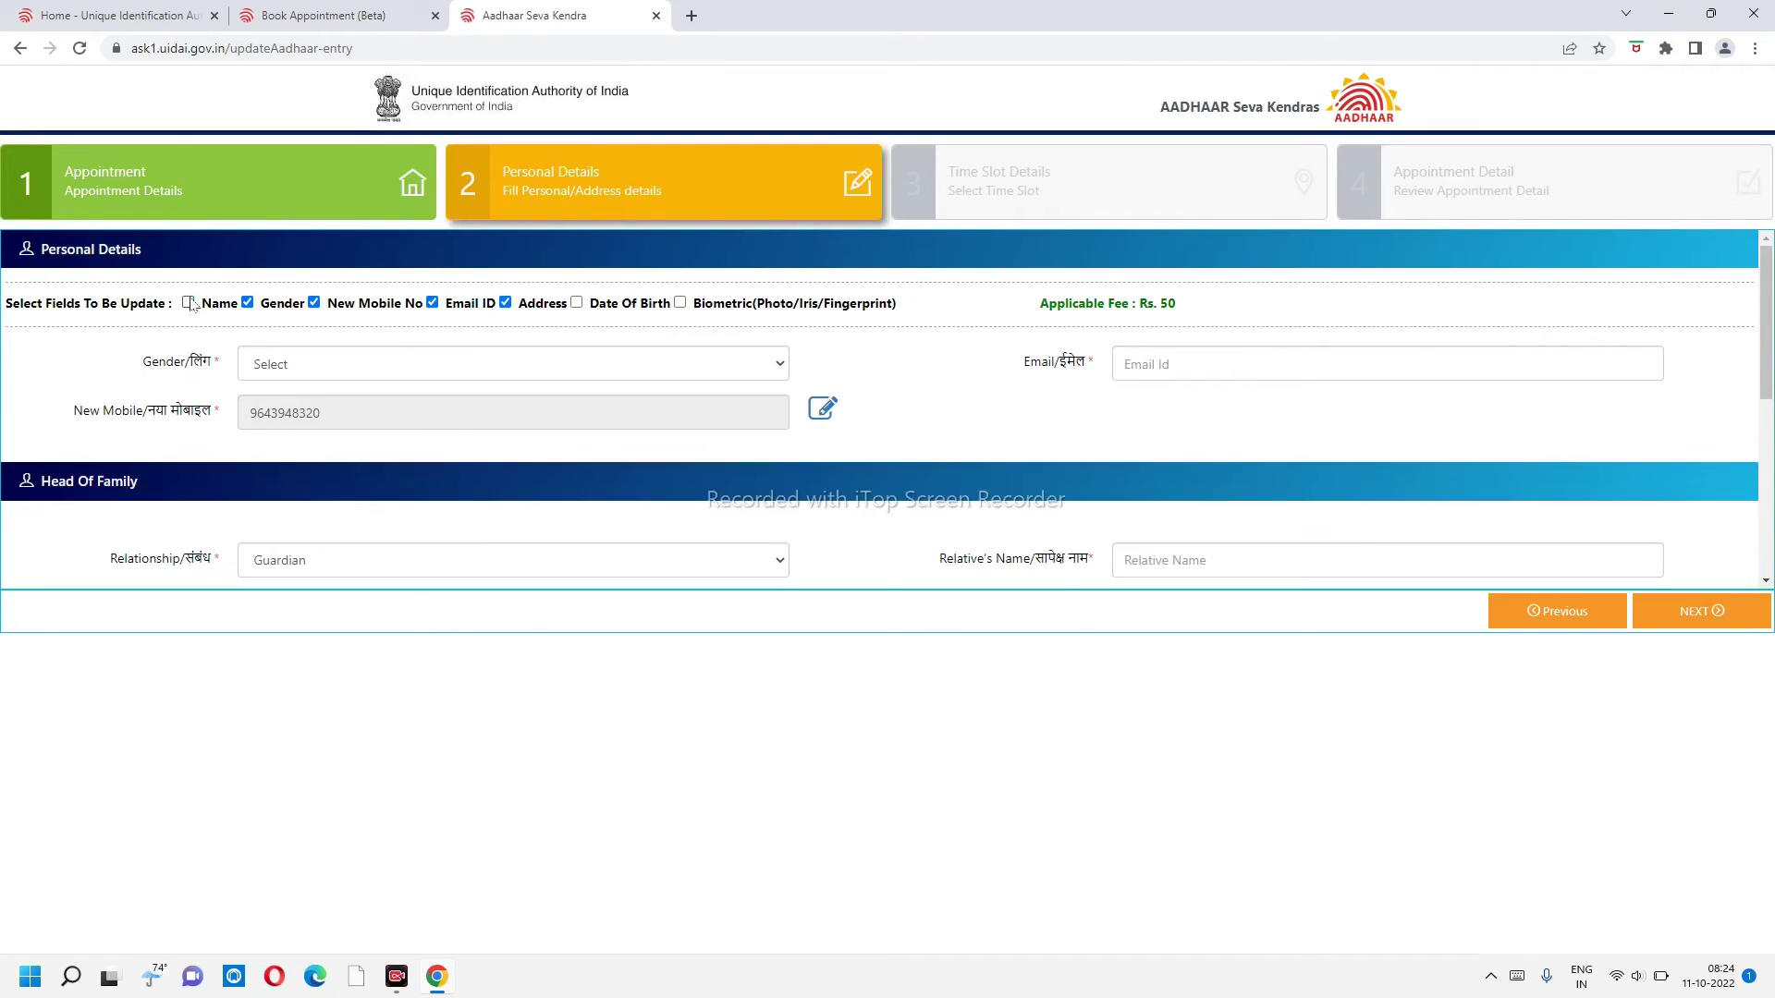
{"action": "left_click", "coordinate": [247, 301]}
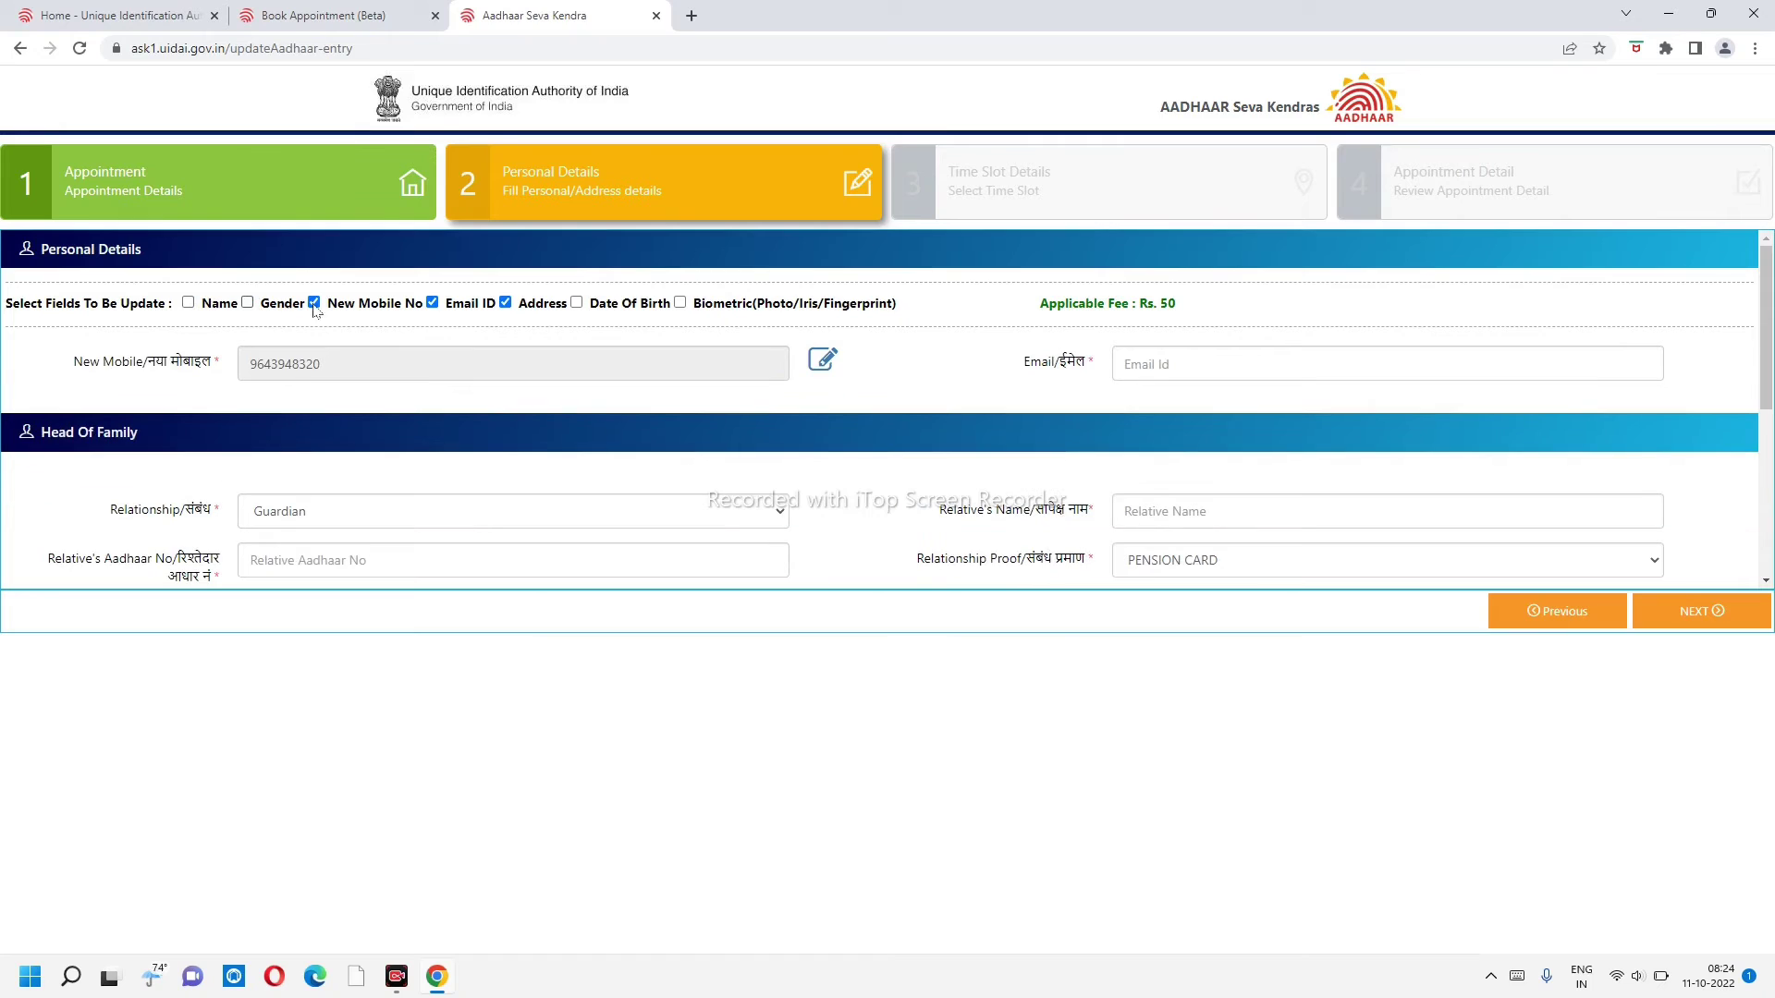
{"action": "left_click", "coordinate": [315, 303]}
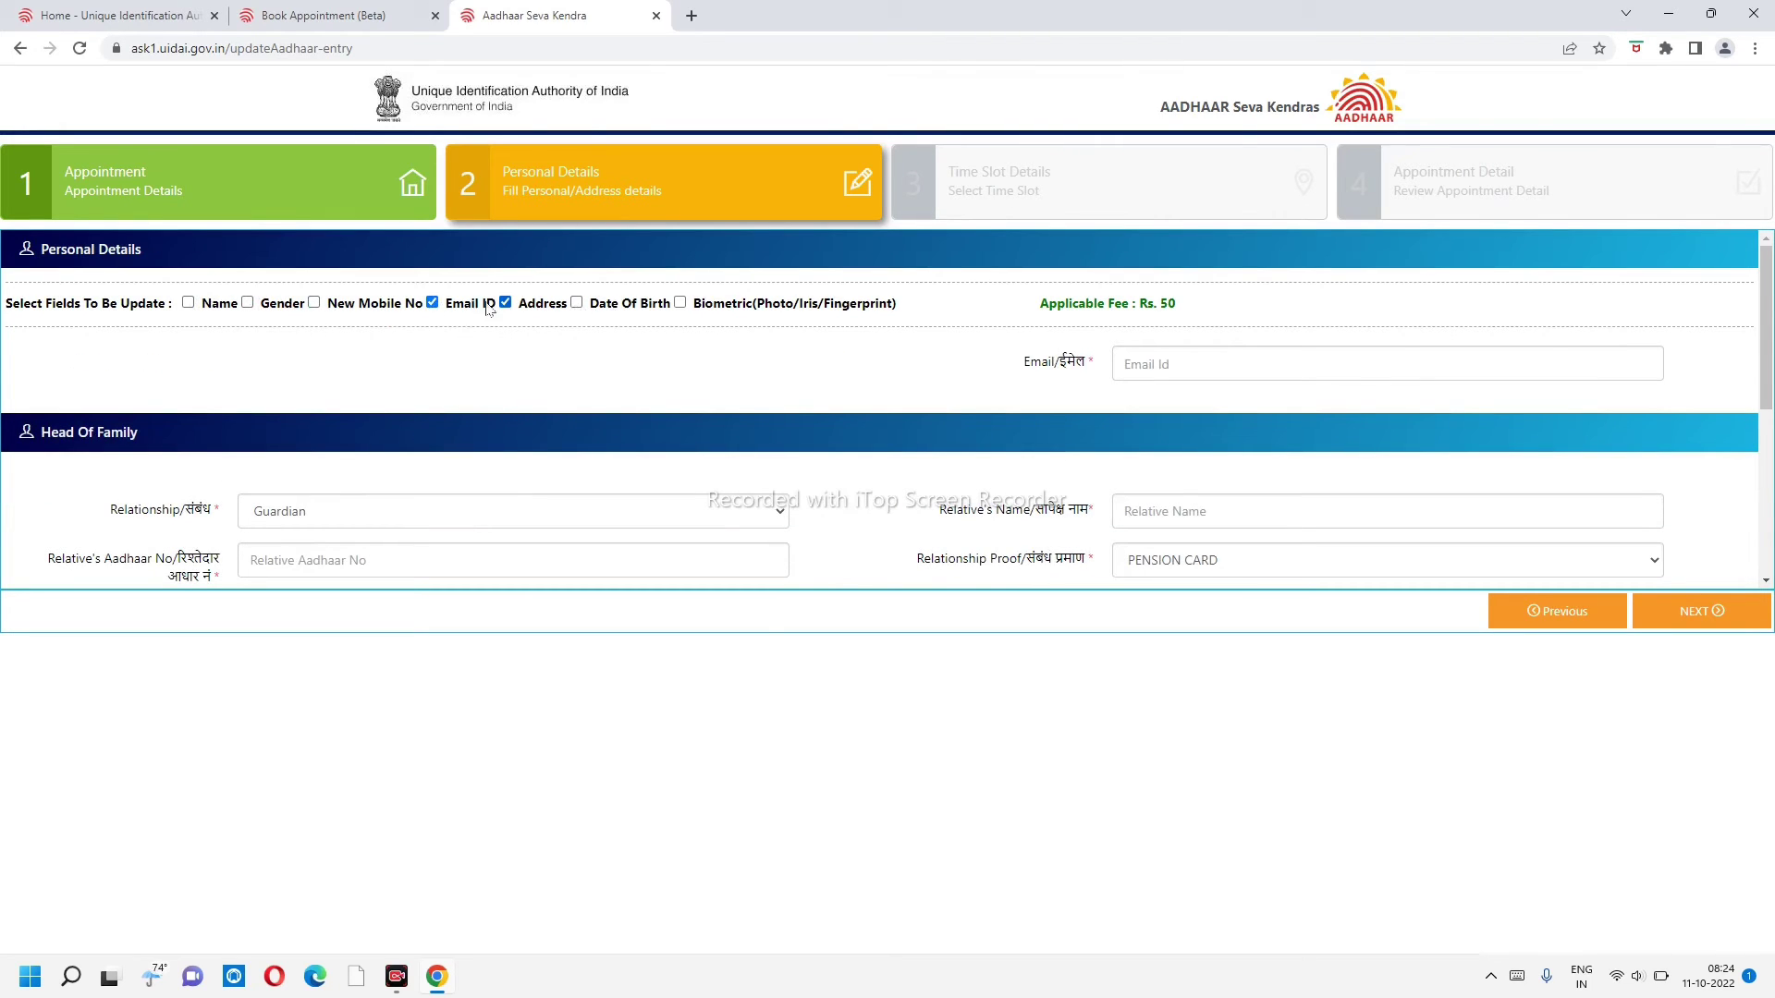
{"action": "left_click", "coordinate": [431, 303]}
{"action": "left_click", "coordinate": [505, 303]}
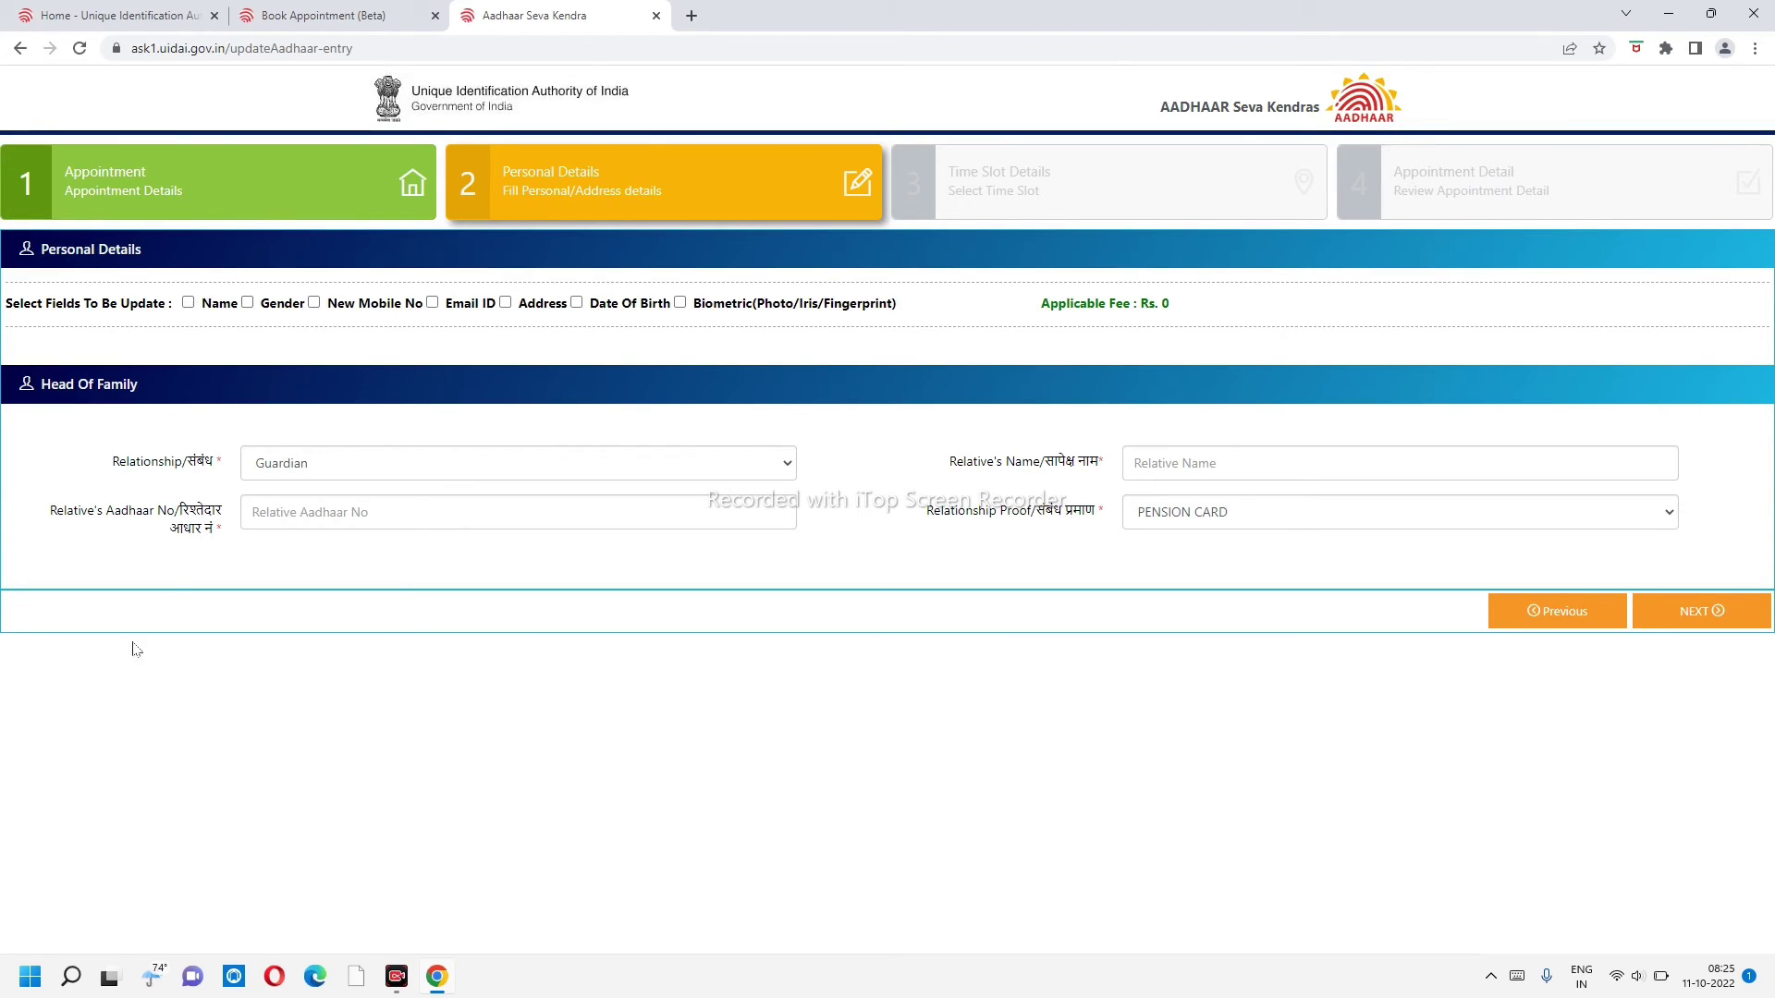
{"action": "triple_click", "coordinate": [190, 303]}
{"action": "left_click", "coordinate": [350, 769]}
{"action": "left_click", "coordinate": [187, 303]}
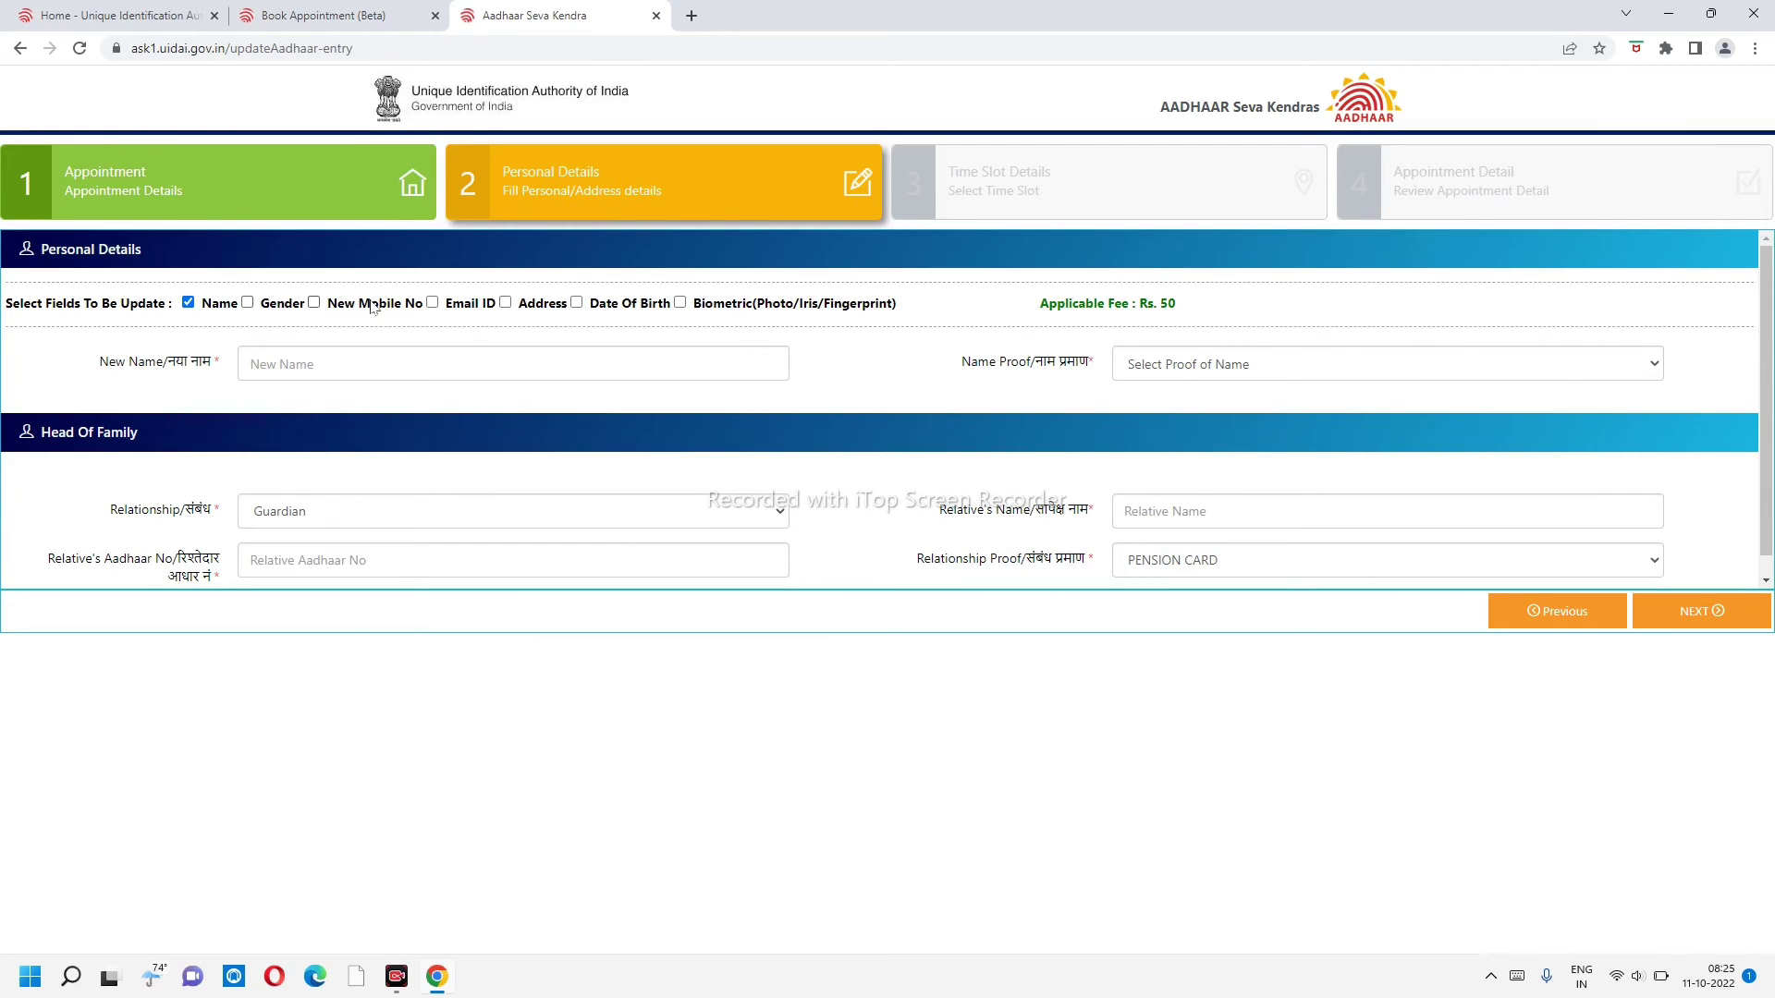
{"action": "left_click", "coordinate": [577, 303]}
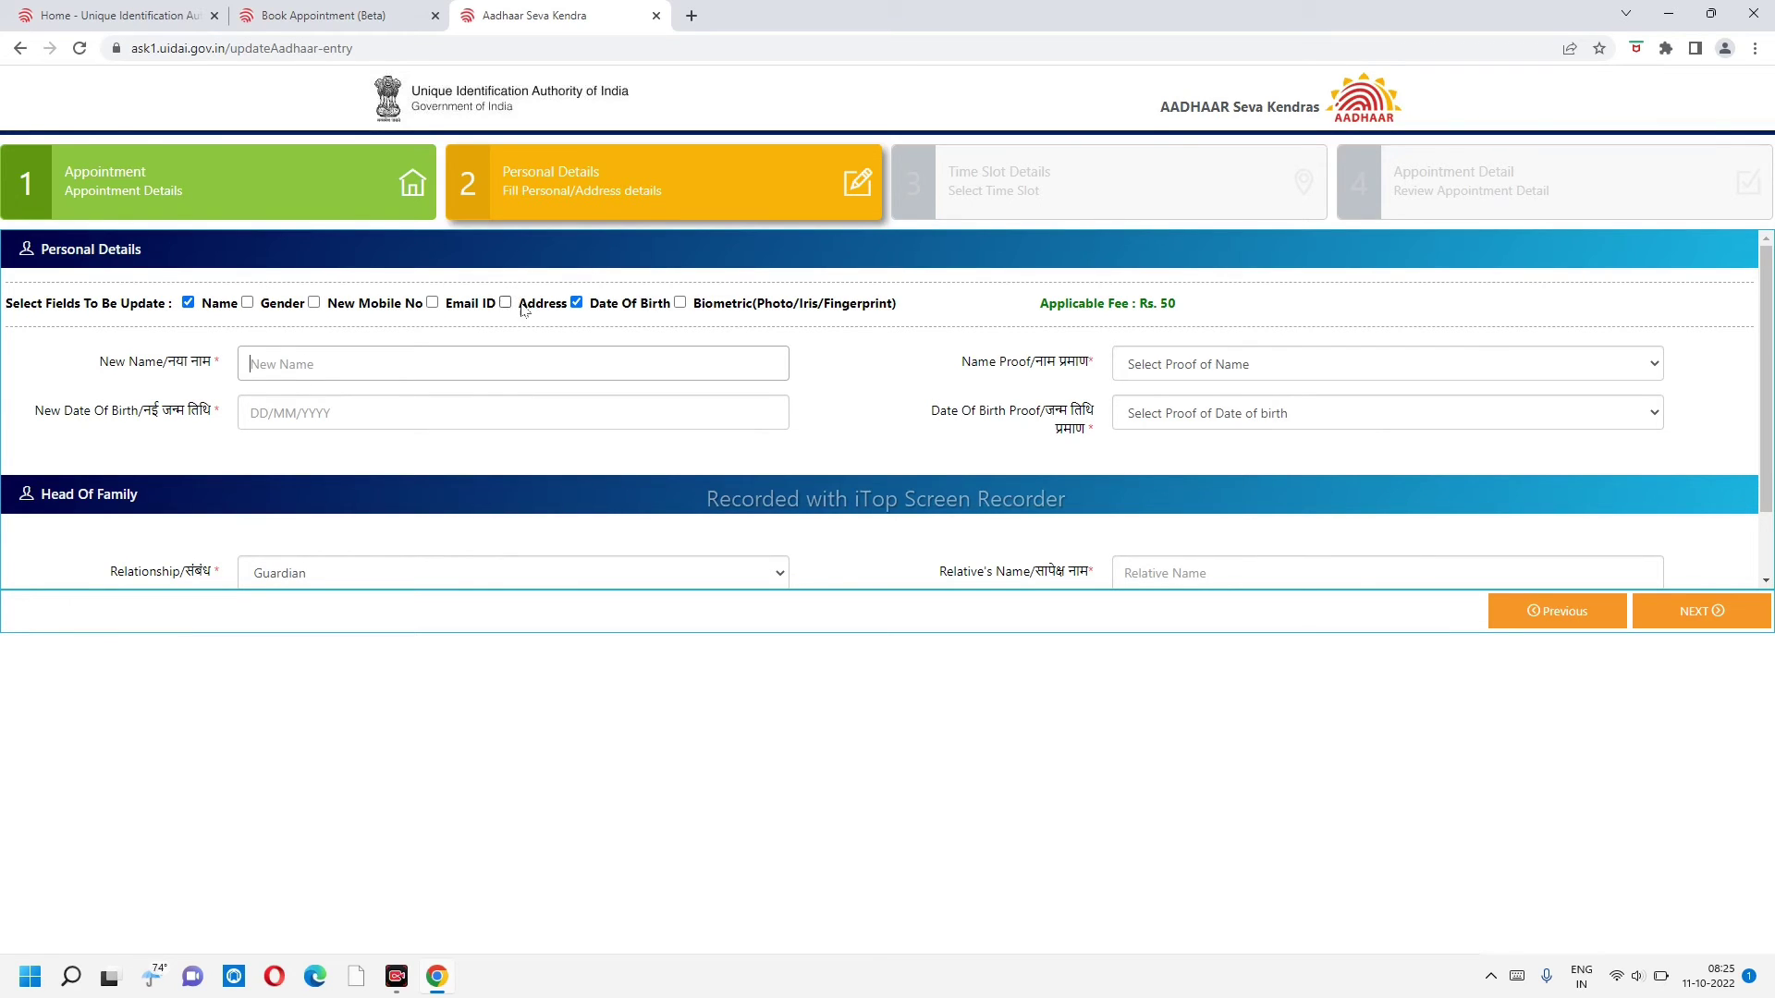
{"action": "left_click", "coordinate": [442, 351]}
{"action": "left_click", "coordinate": [262, 421]}
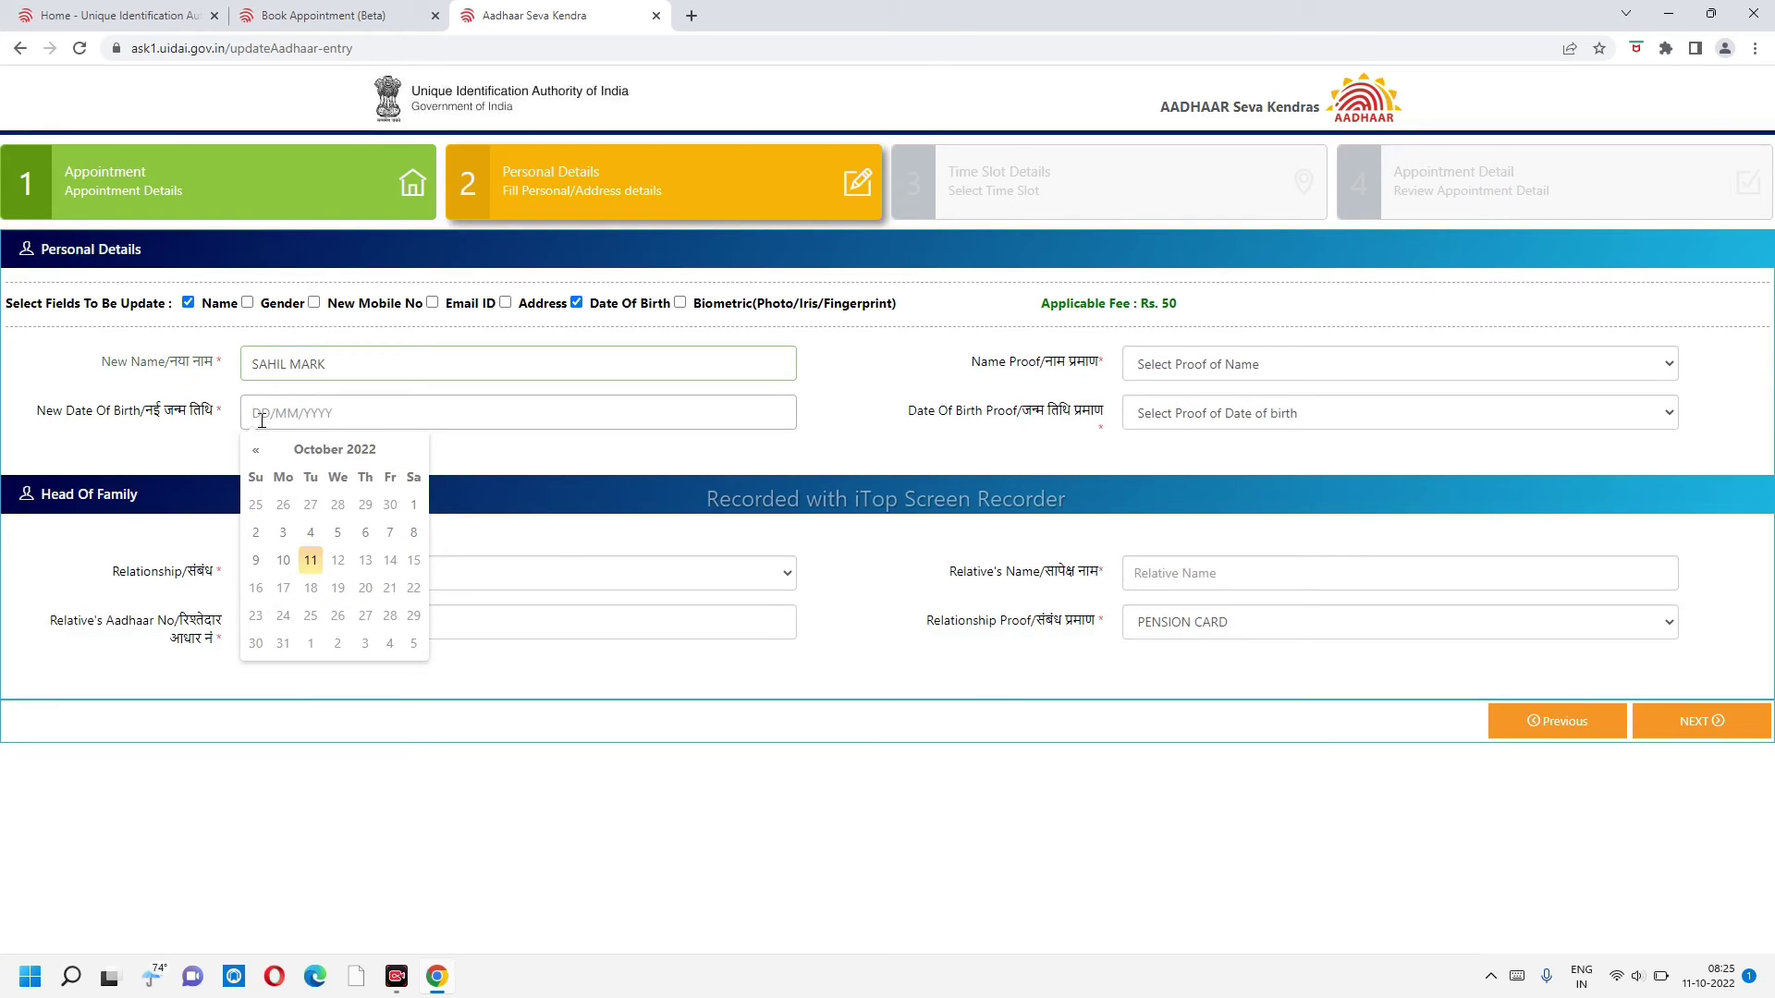
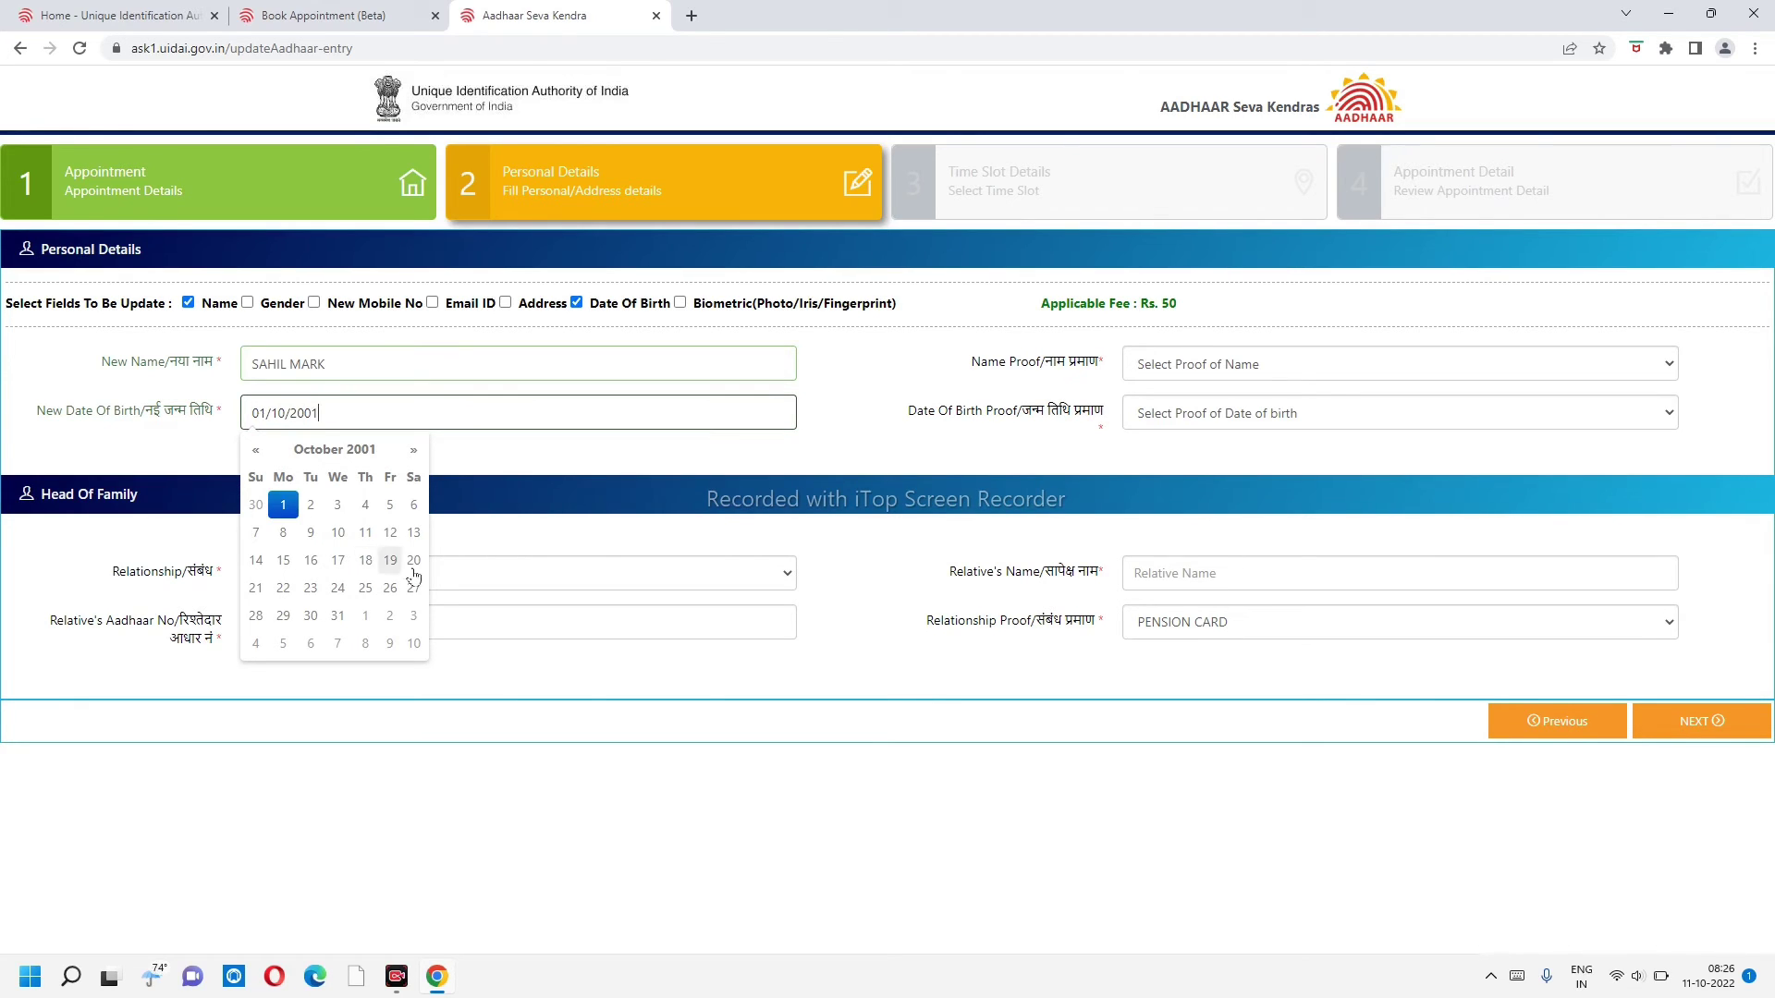
{"action": "left_click", "coordinate": [557, 448]}
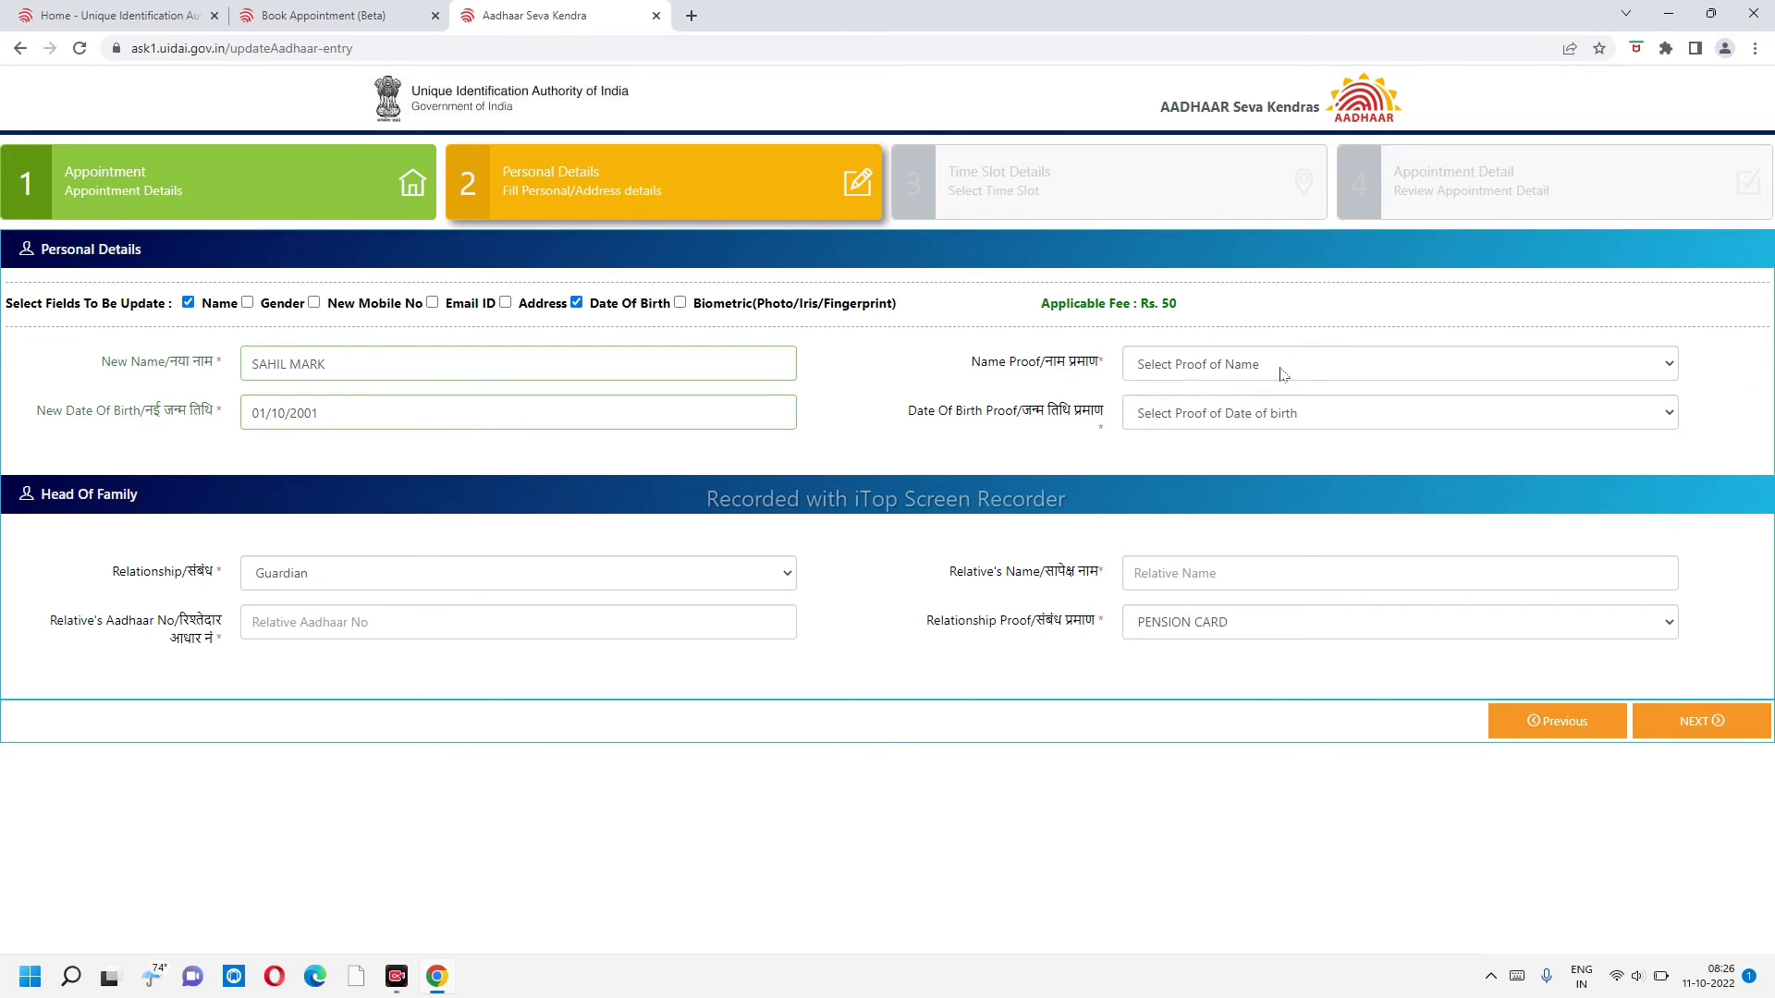
Step: Choose PASSPORT as the name proof
{"action": "left_click", "coordinate": [1316, 356]}
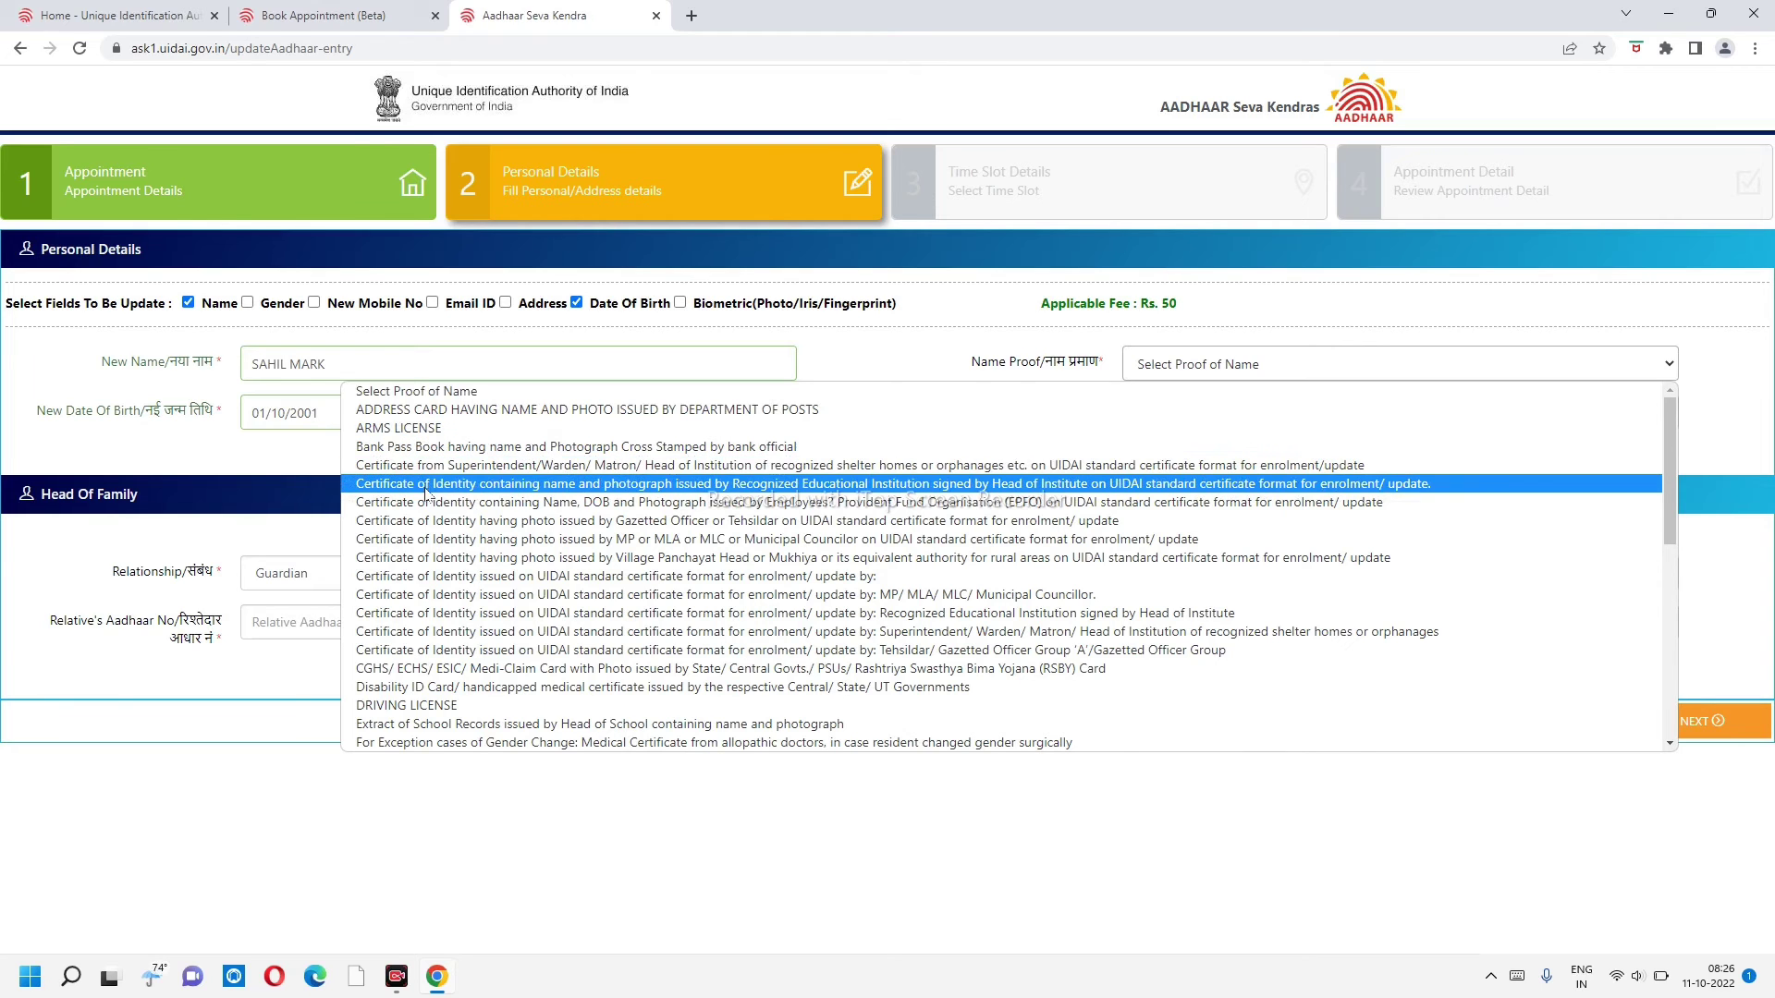
{"action": "scroll", "coordinate": [444, 721], "scroll_direction": "down", "scroll_amount": 5}
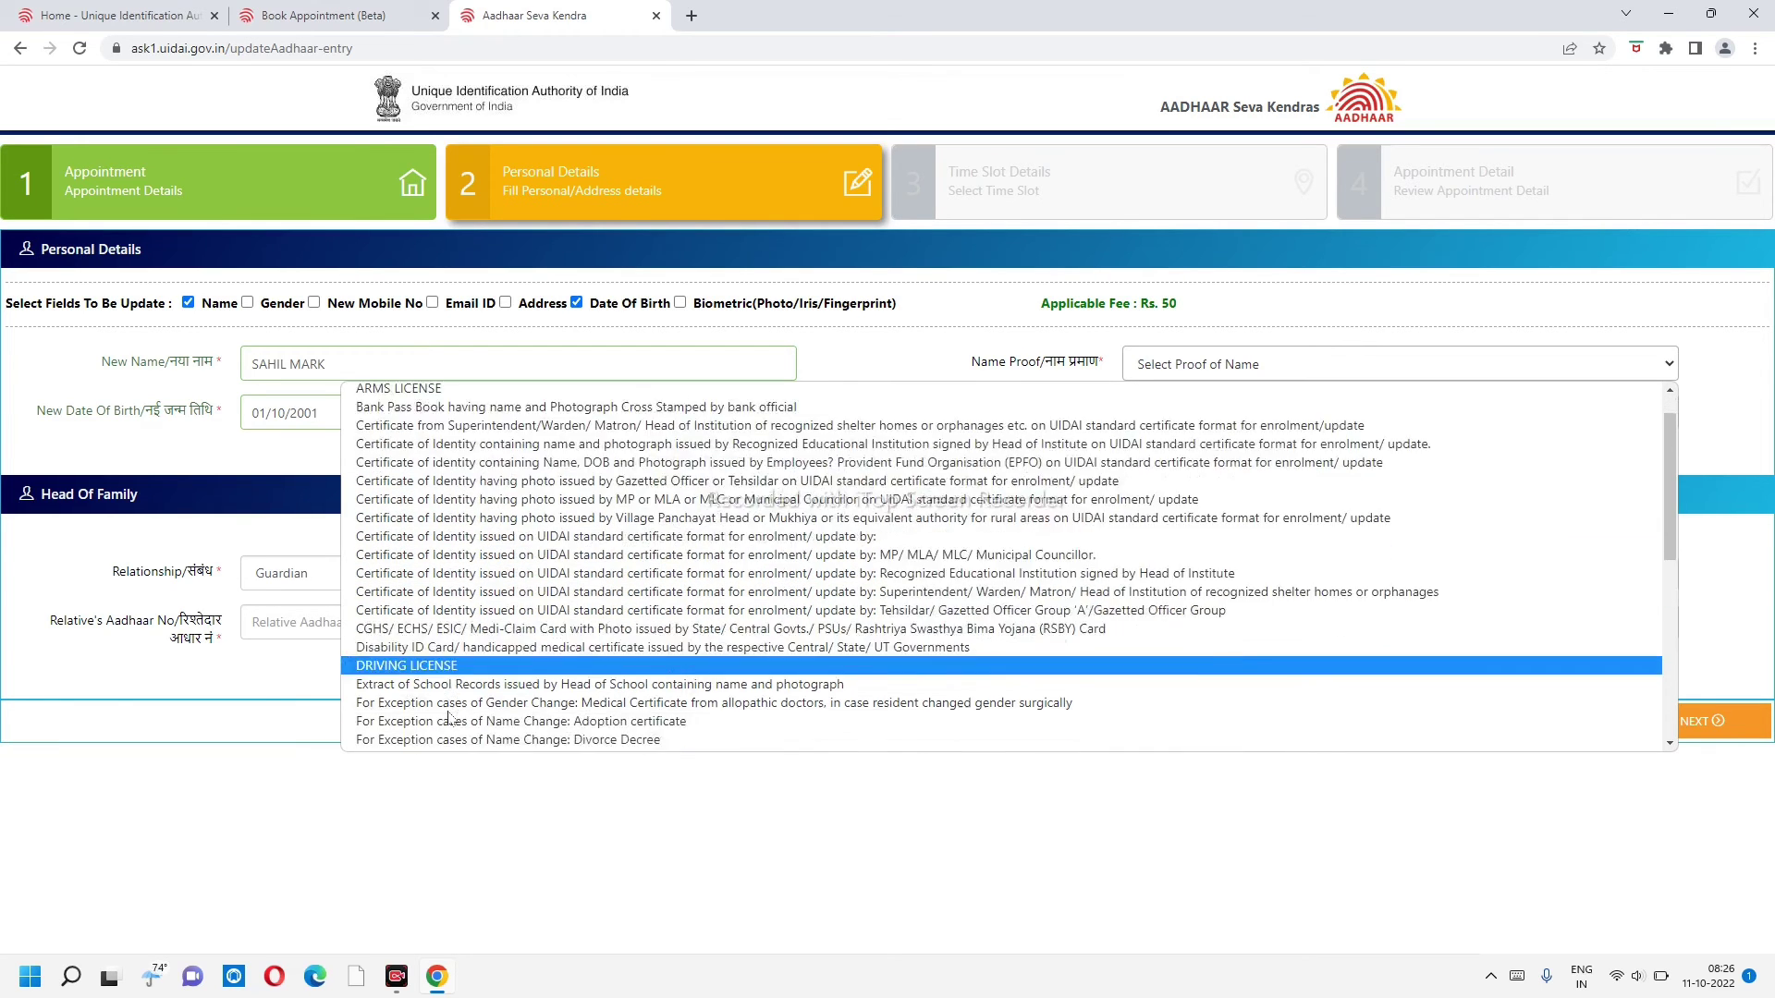
{"action": "scroll", "coordinate": [441, 721], "scroll_direction": "down", "scroll_amount": 3}
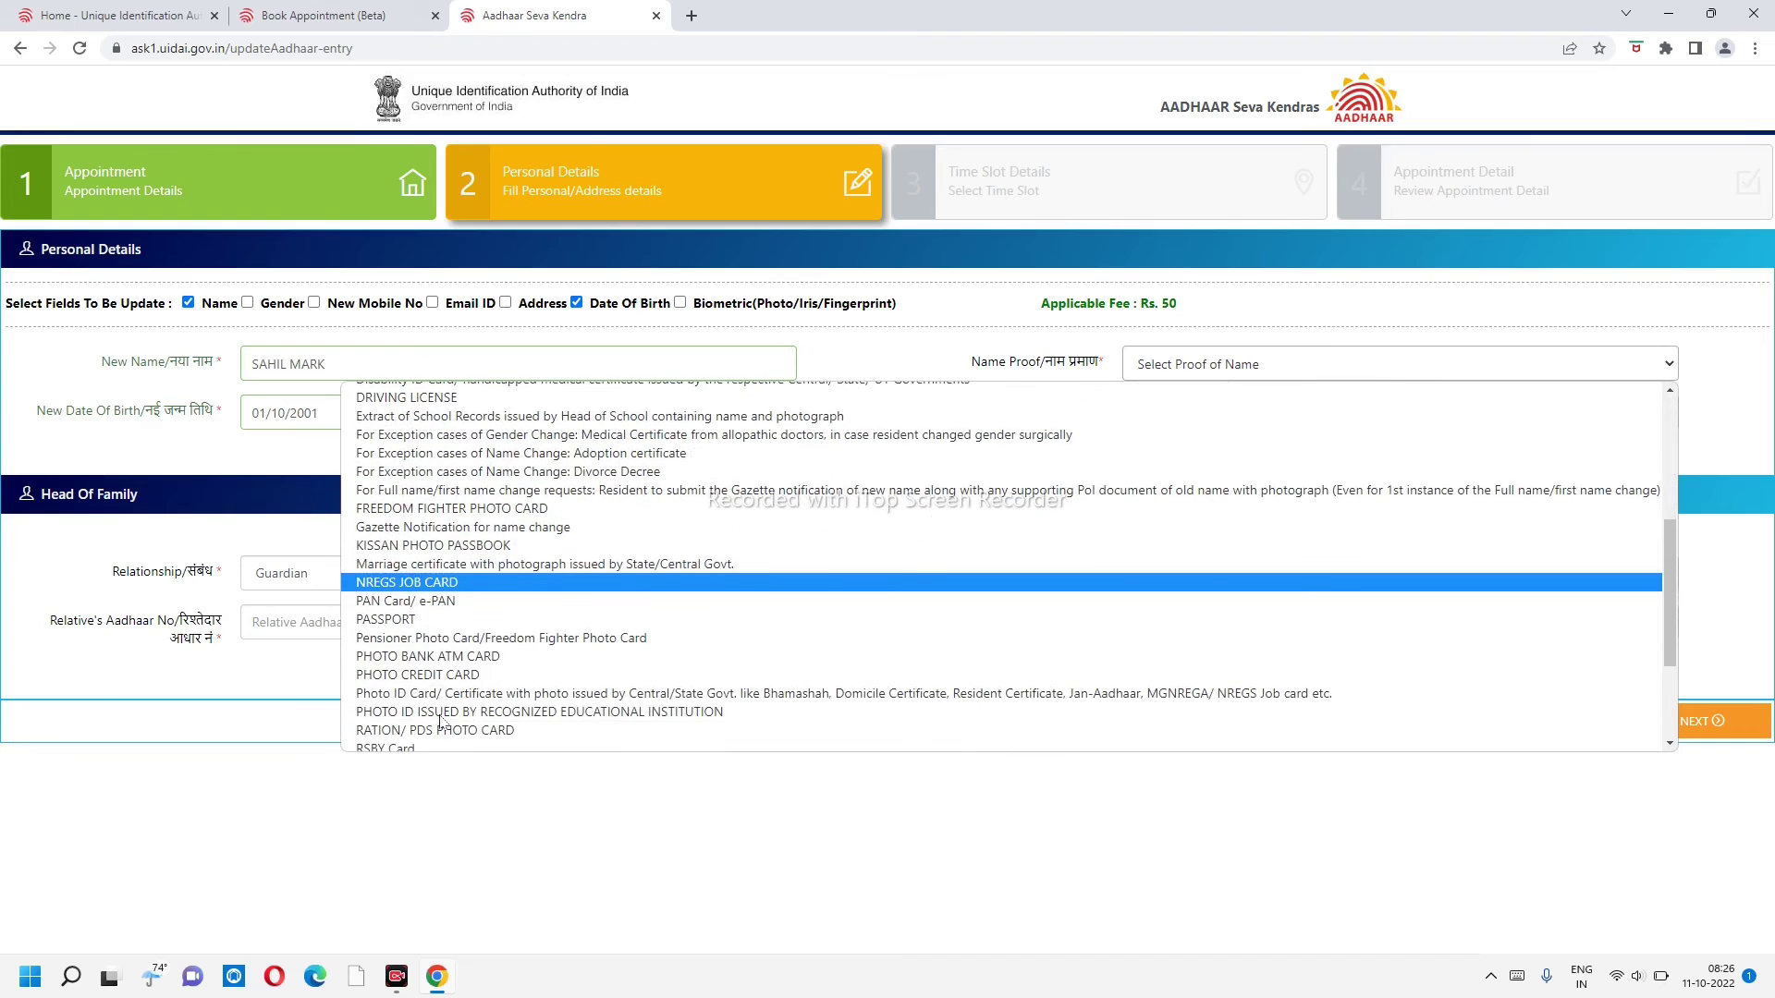
{"action": "scroll", "coordinate": [448, 713], "scroll_direction": "down", "scroll_amount": 3}
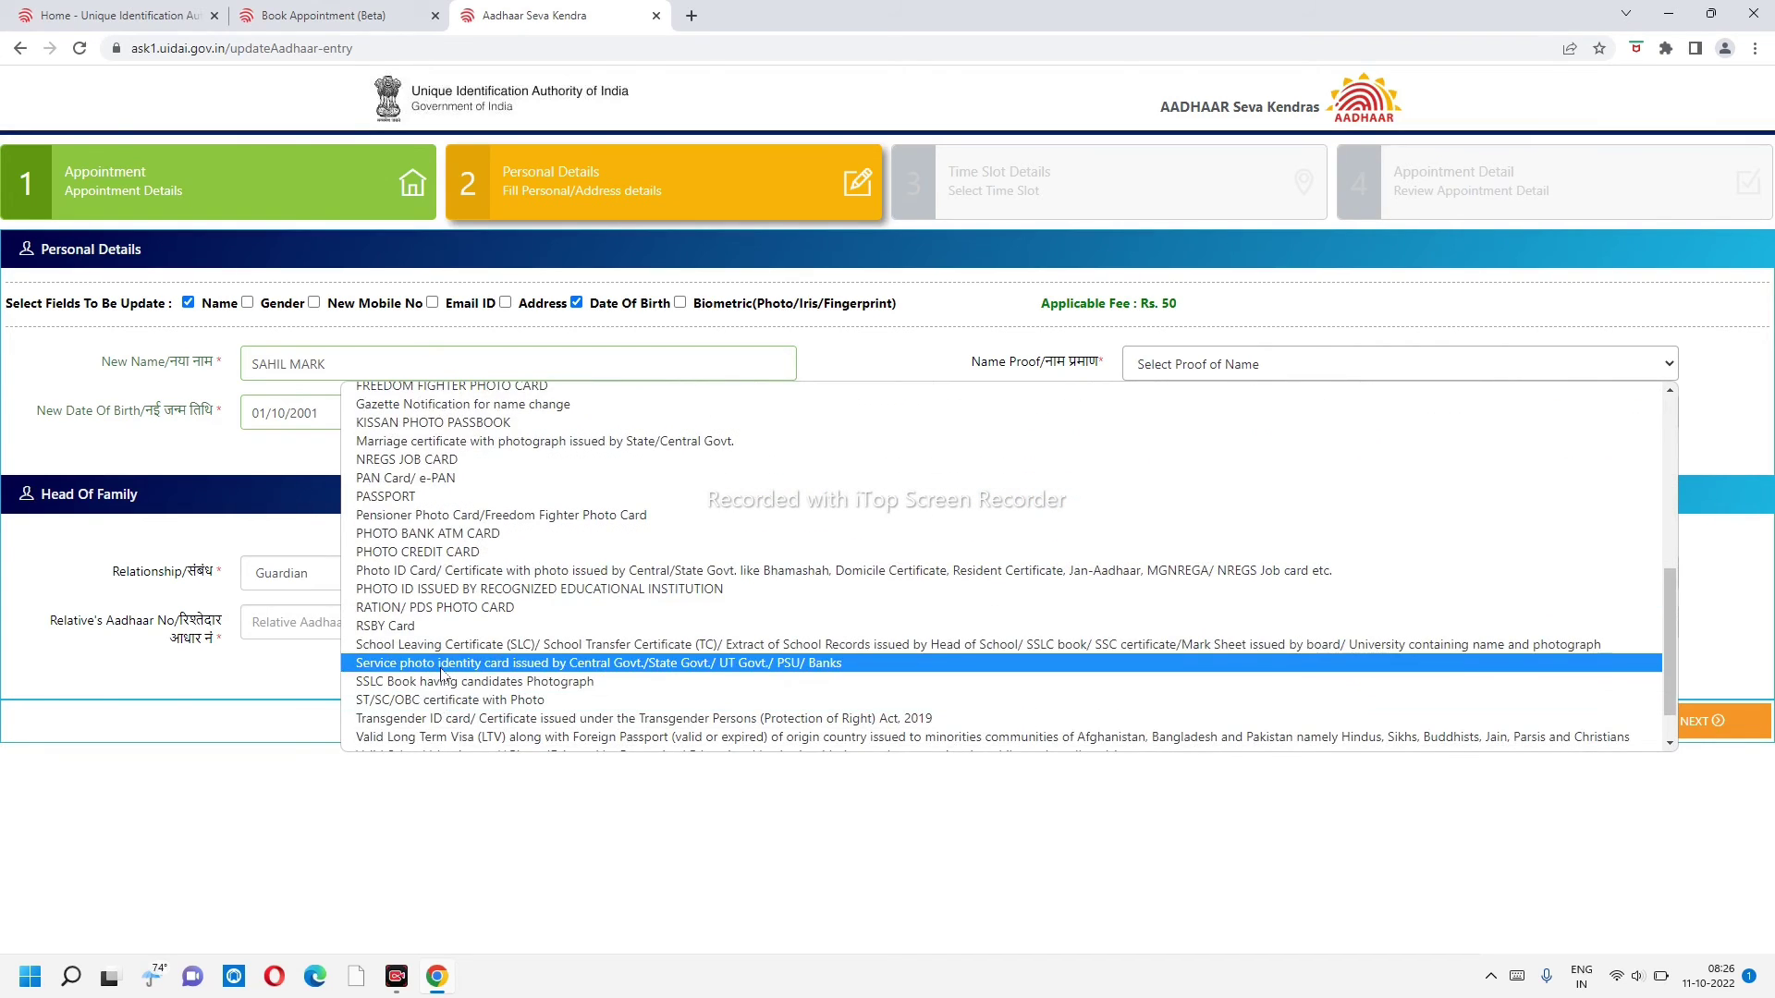
{"action": "scroll", "coordinate": [443, 673], "scroll_direction": "down", "scroll_amount": 1}
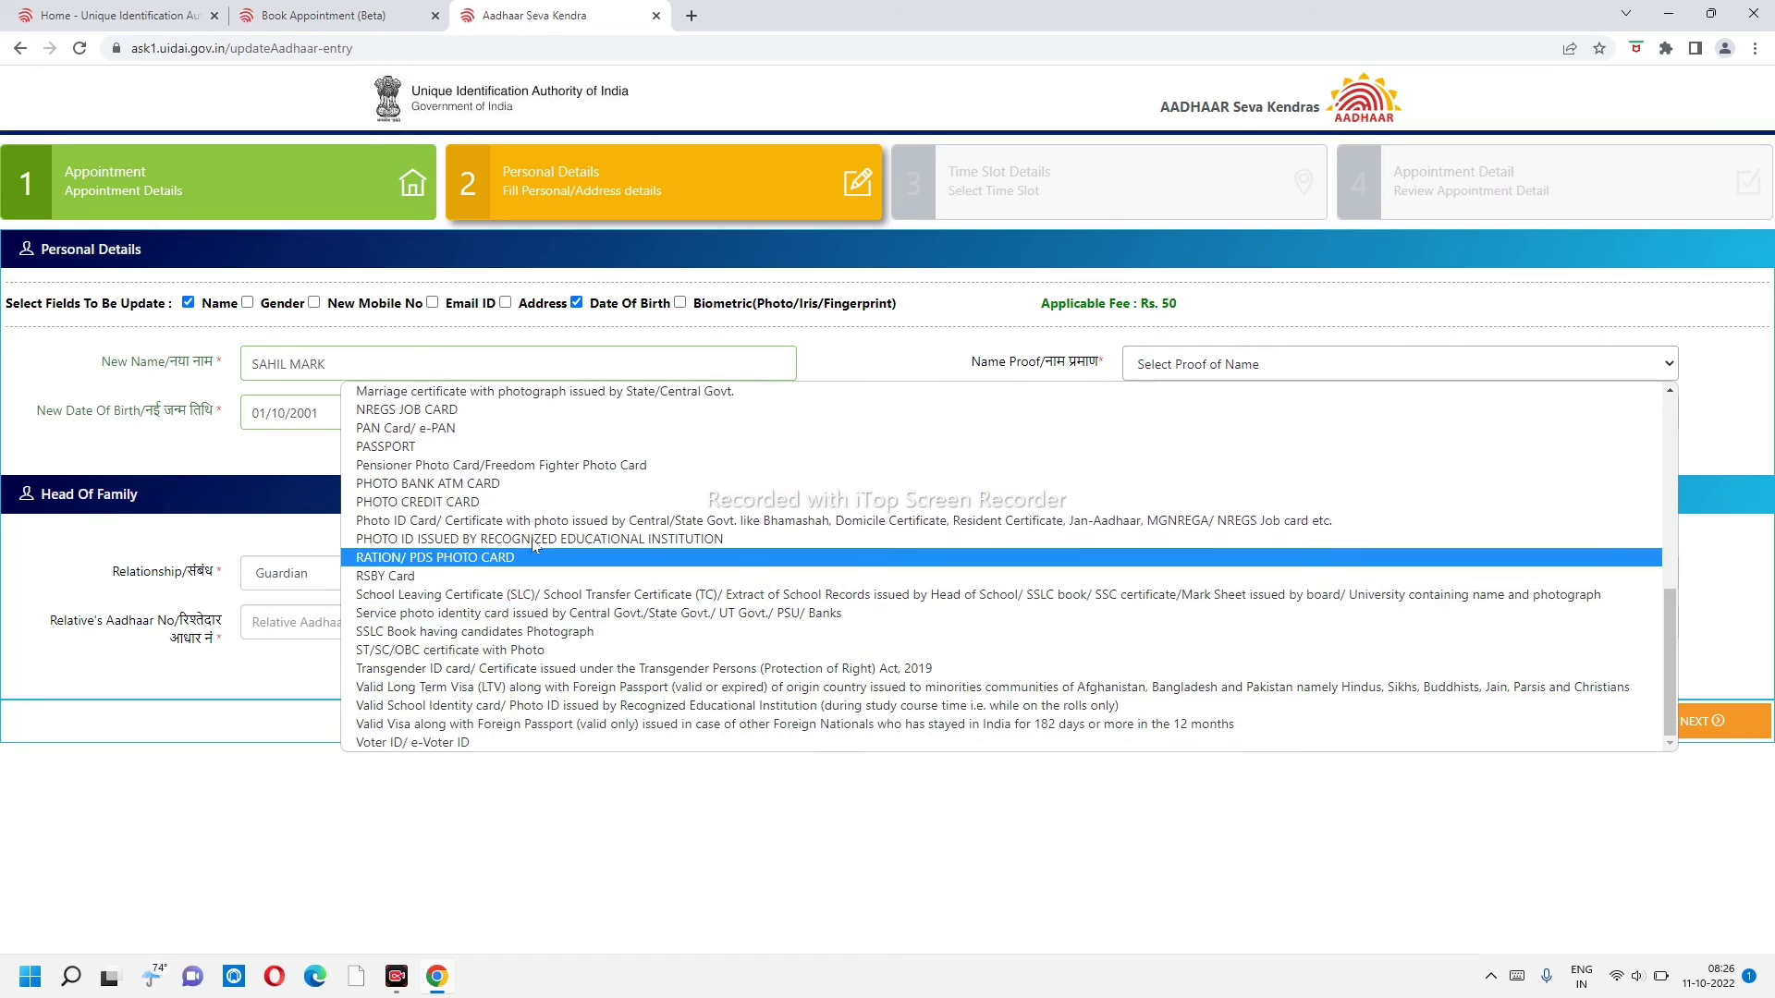
{"action": "scroll", "coordinate": [498, 467], "scroll_direction": "up", "scroll_amount": 1}
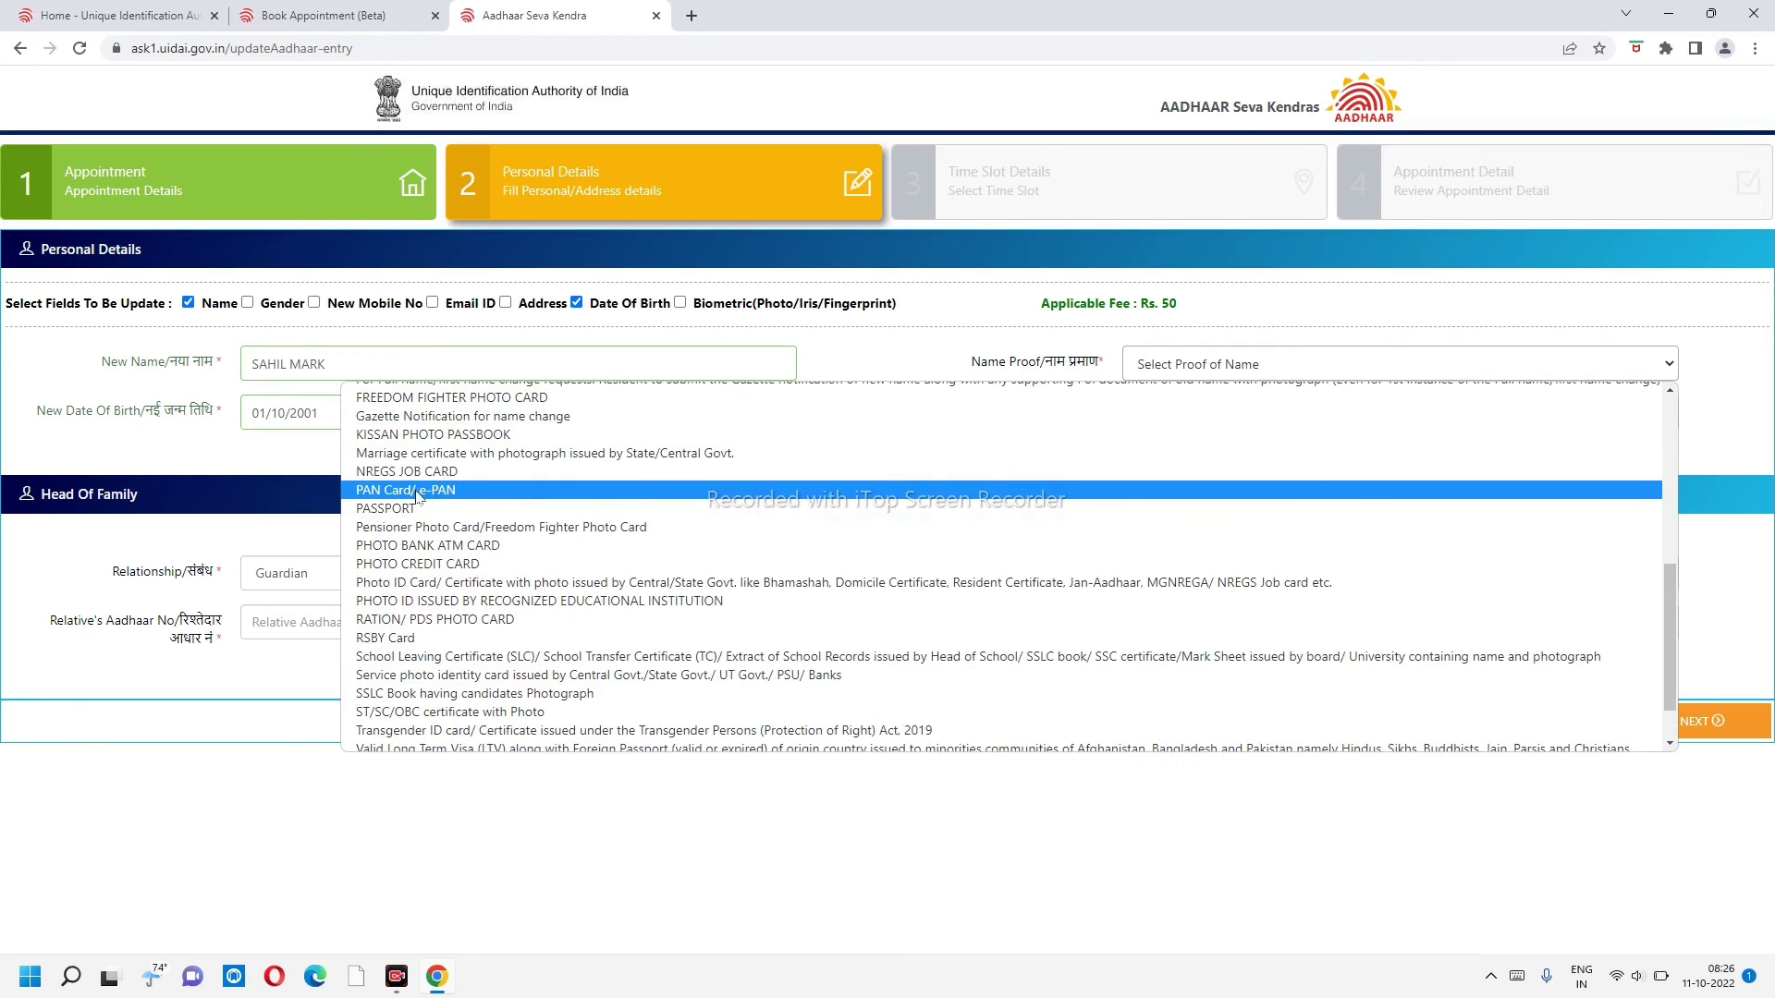
{"action": "left_click", "coordinate": [396, 511]}
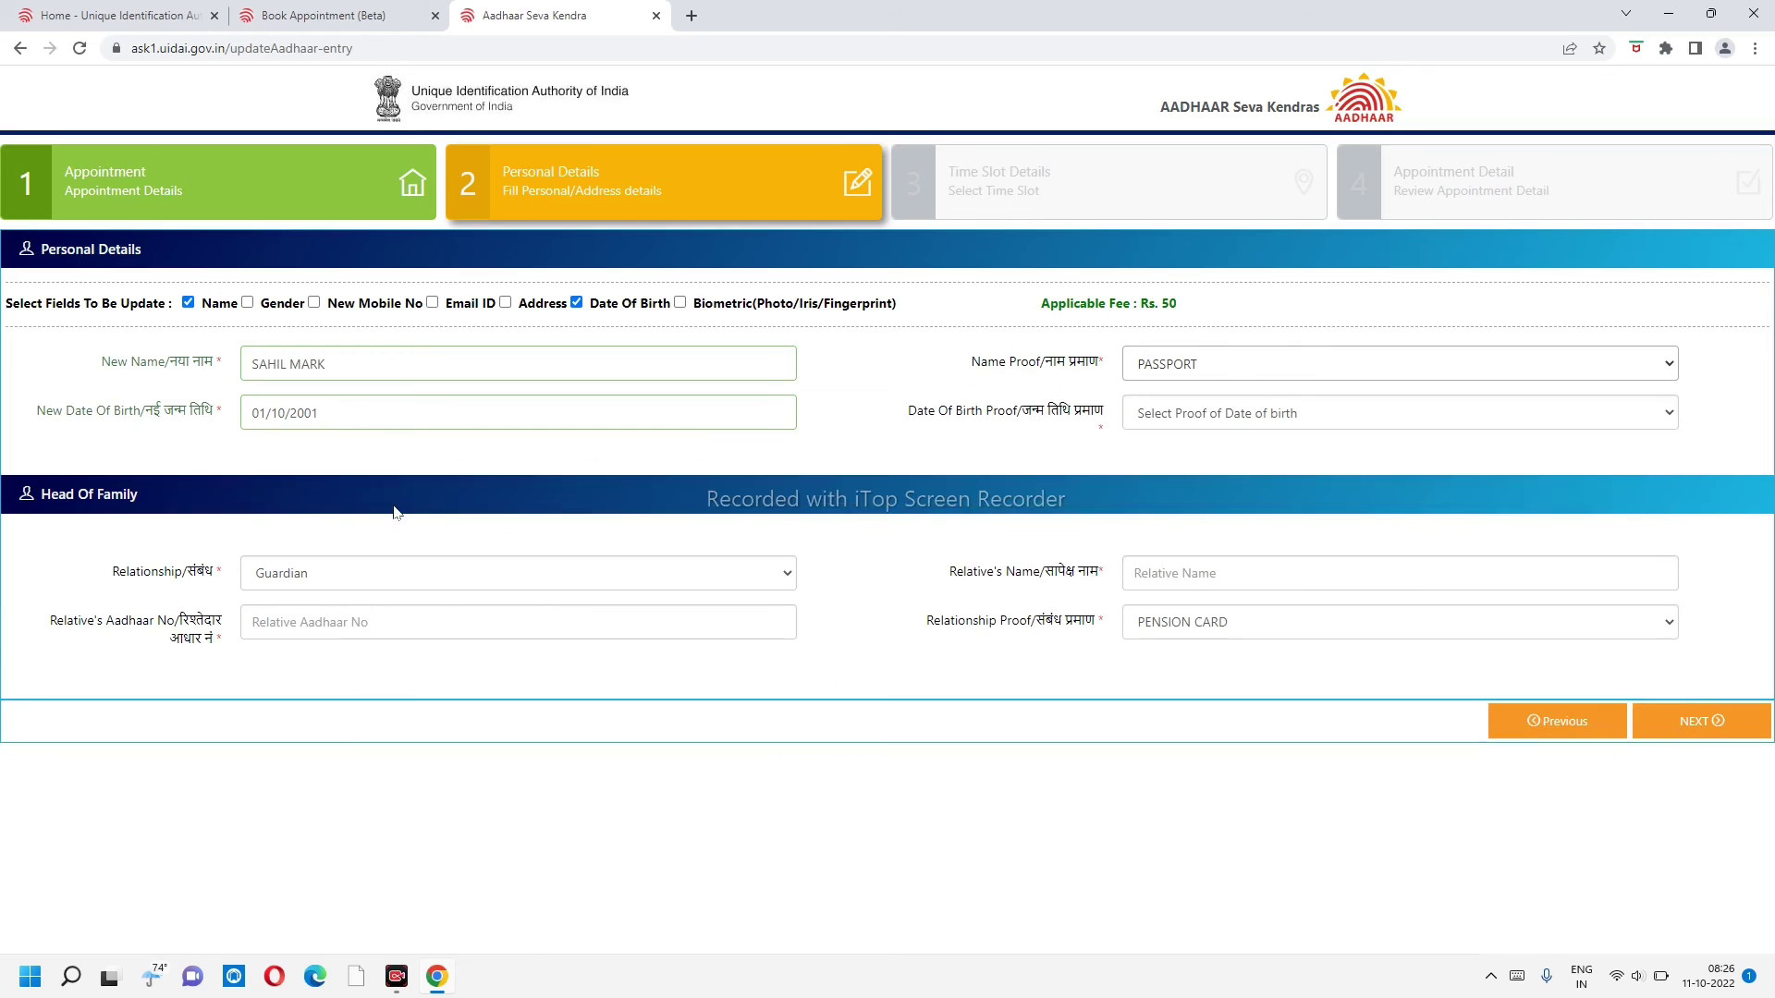
Step: Choose BIRTH CERTIFICATE as the date-of-birth proof
{"action": "left_click", "coordinate": [1156, 419]}
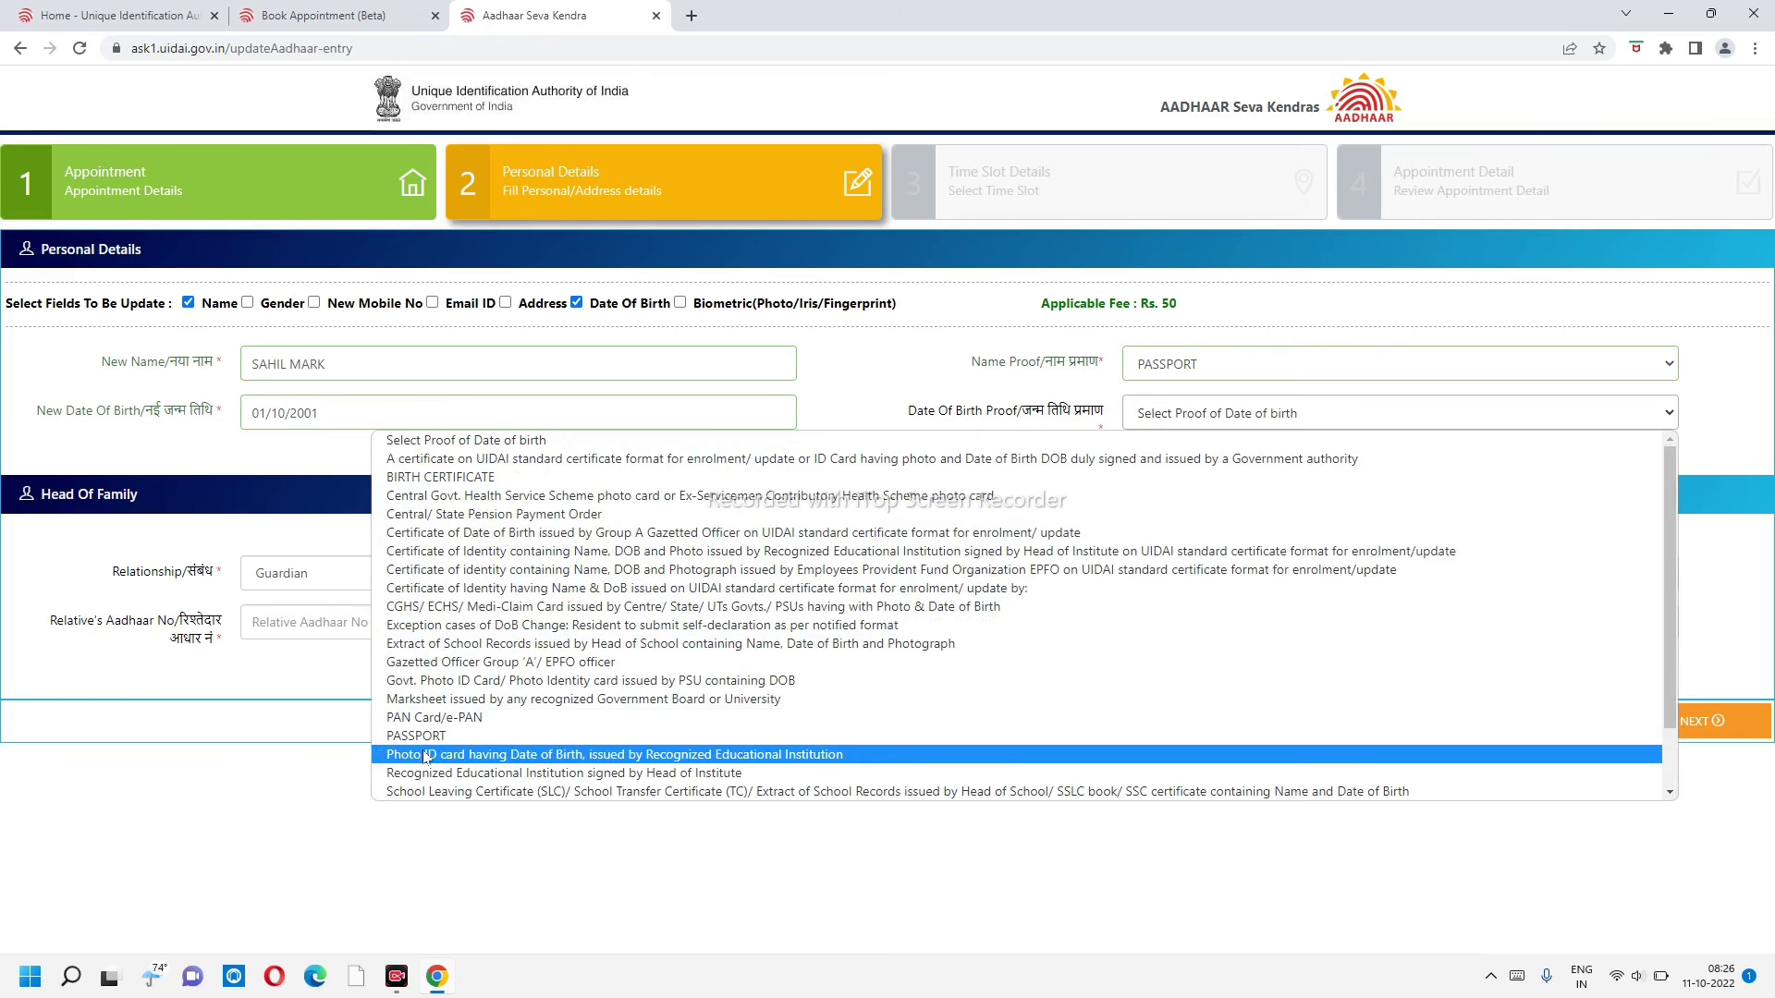
{"action": "scroll", "coordinate": [421, 751], "scroll_direction": "down", "scroll_amount": 2}
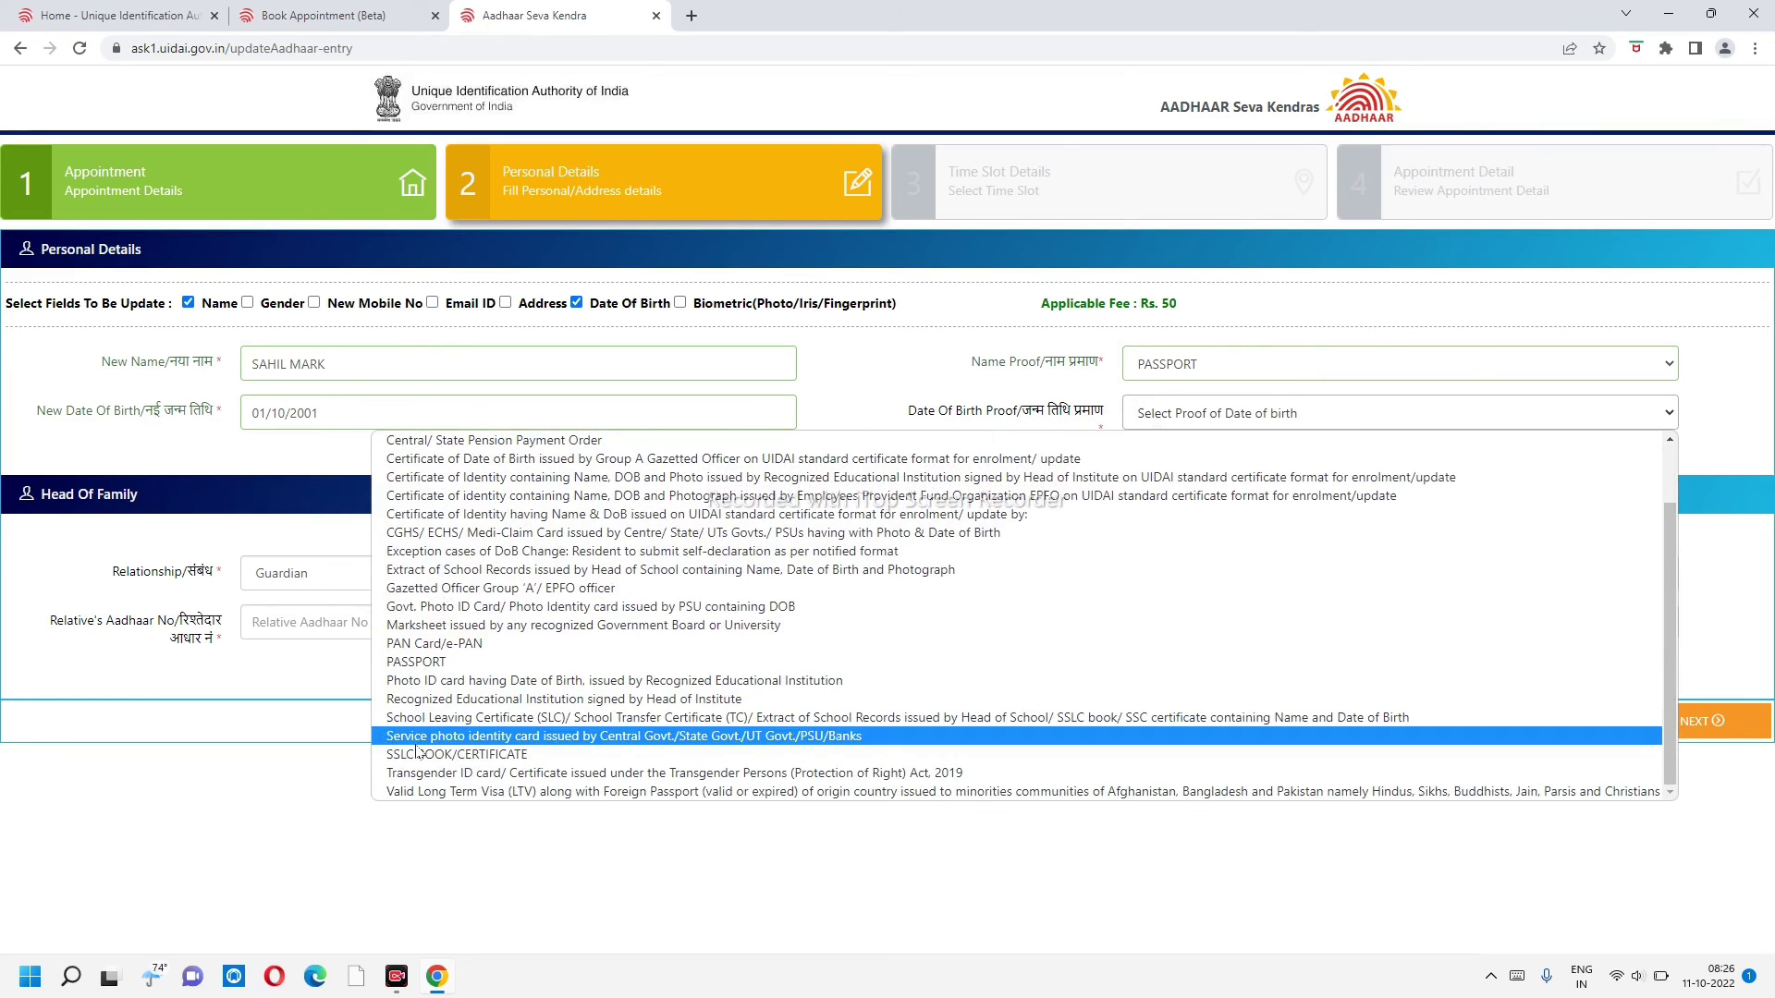
{"action": "scroll", "coordinate": [465, 613], "scroll_direction": "up", "scroll_amount": 1}
{"action": "scroll", "coordinate": [464, 613], "scroll_direction": "up", "scroll_amount": 2}
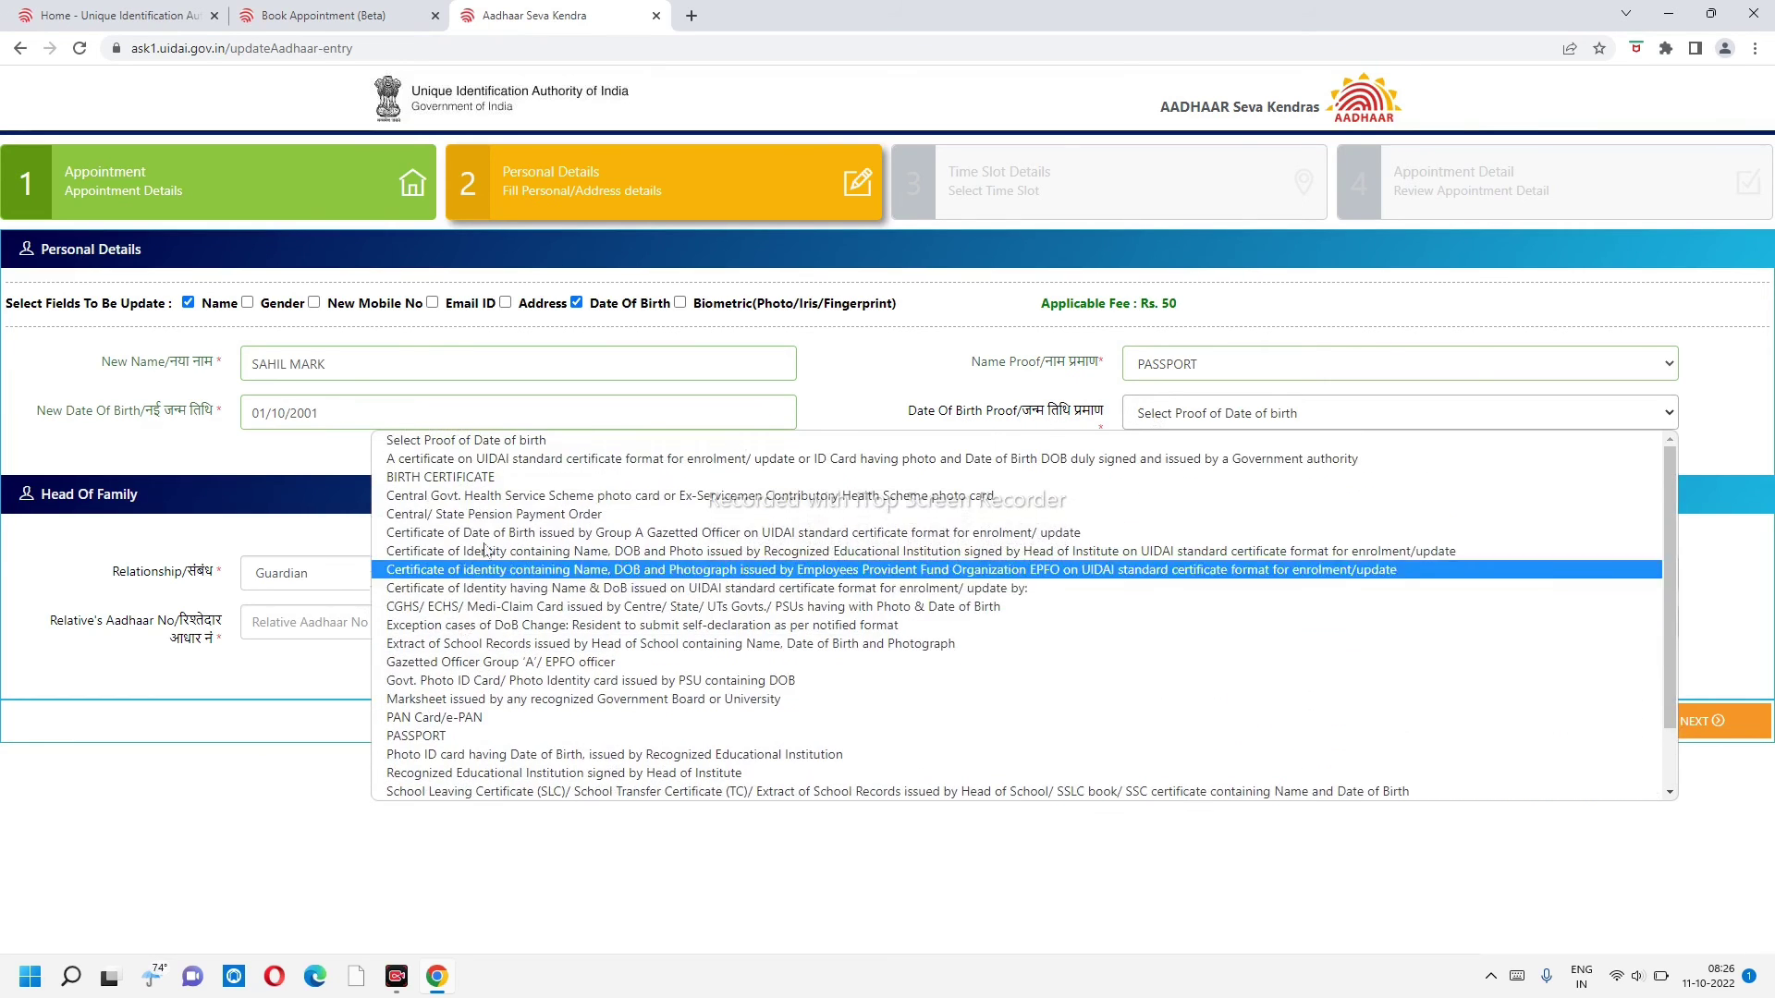
{"action": "left_click", "coordinate": [469, 479]}
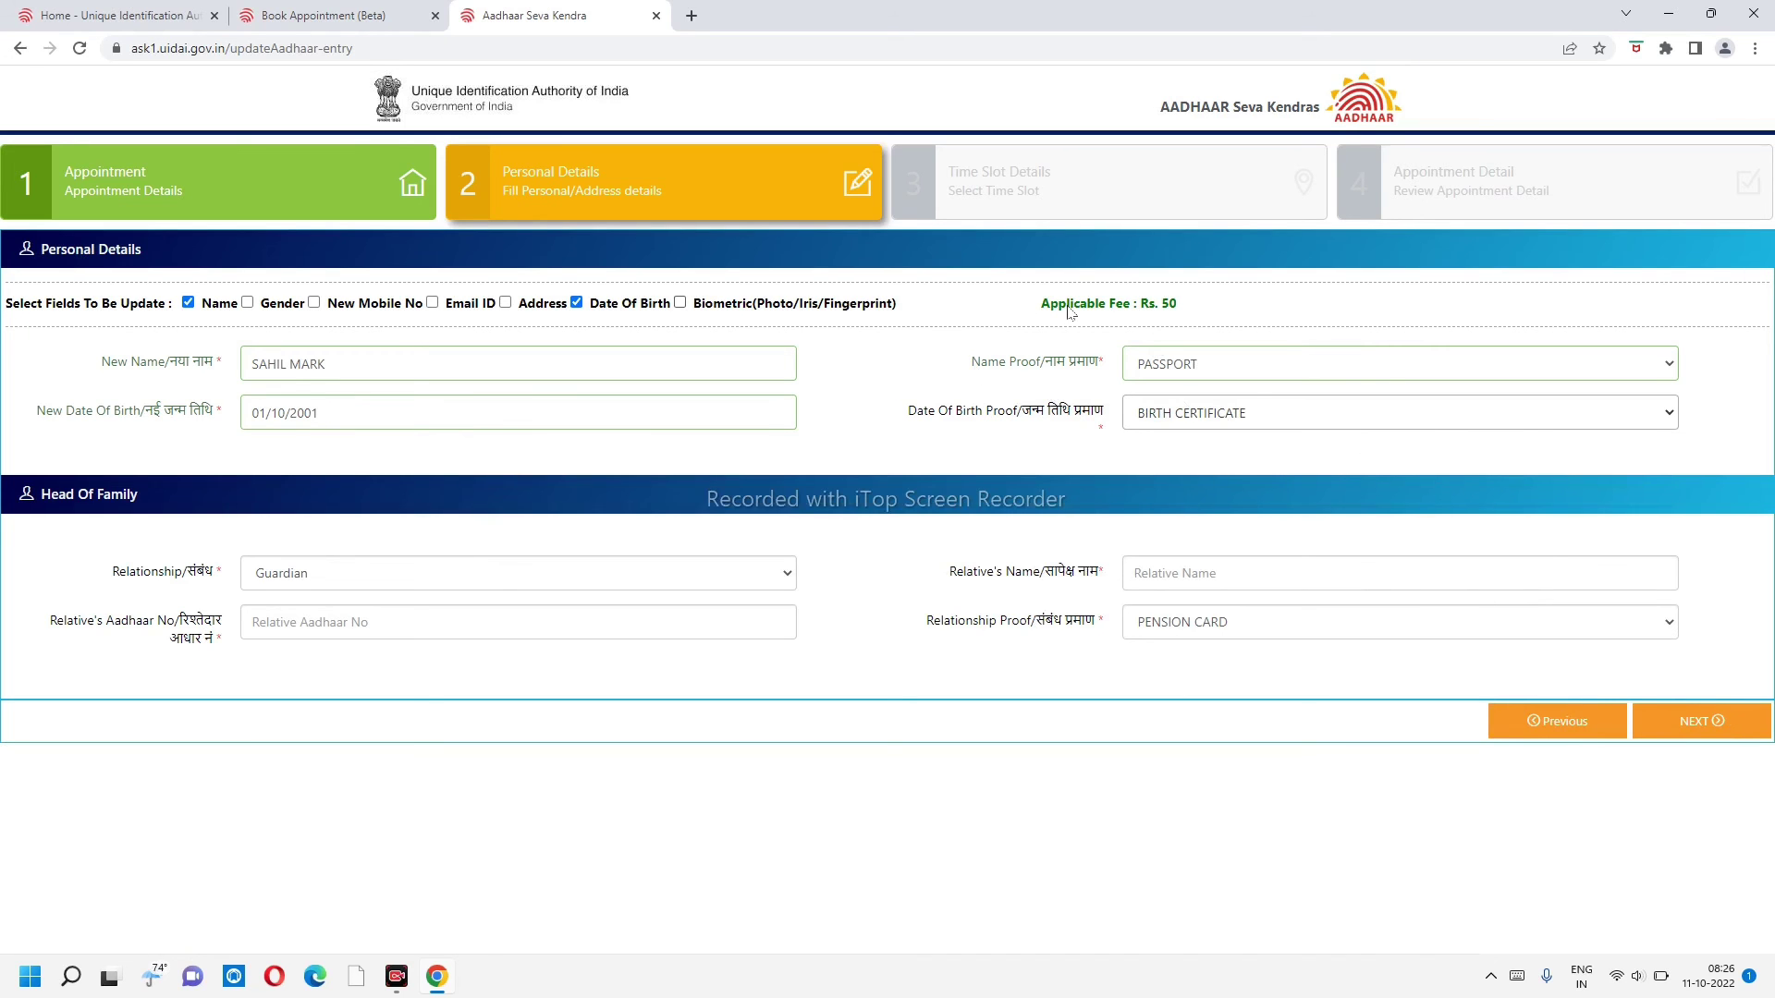
Step: Go to Time Slot Details and check 25 October 2022, closed for Goverdhan Puja
{"action": "left_click", "coordinate": [1701, 721]}
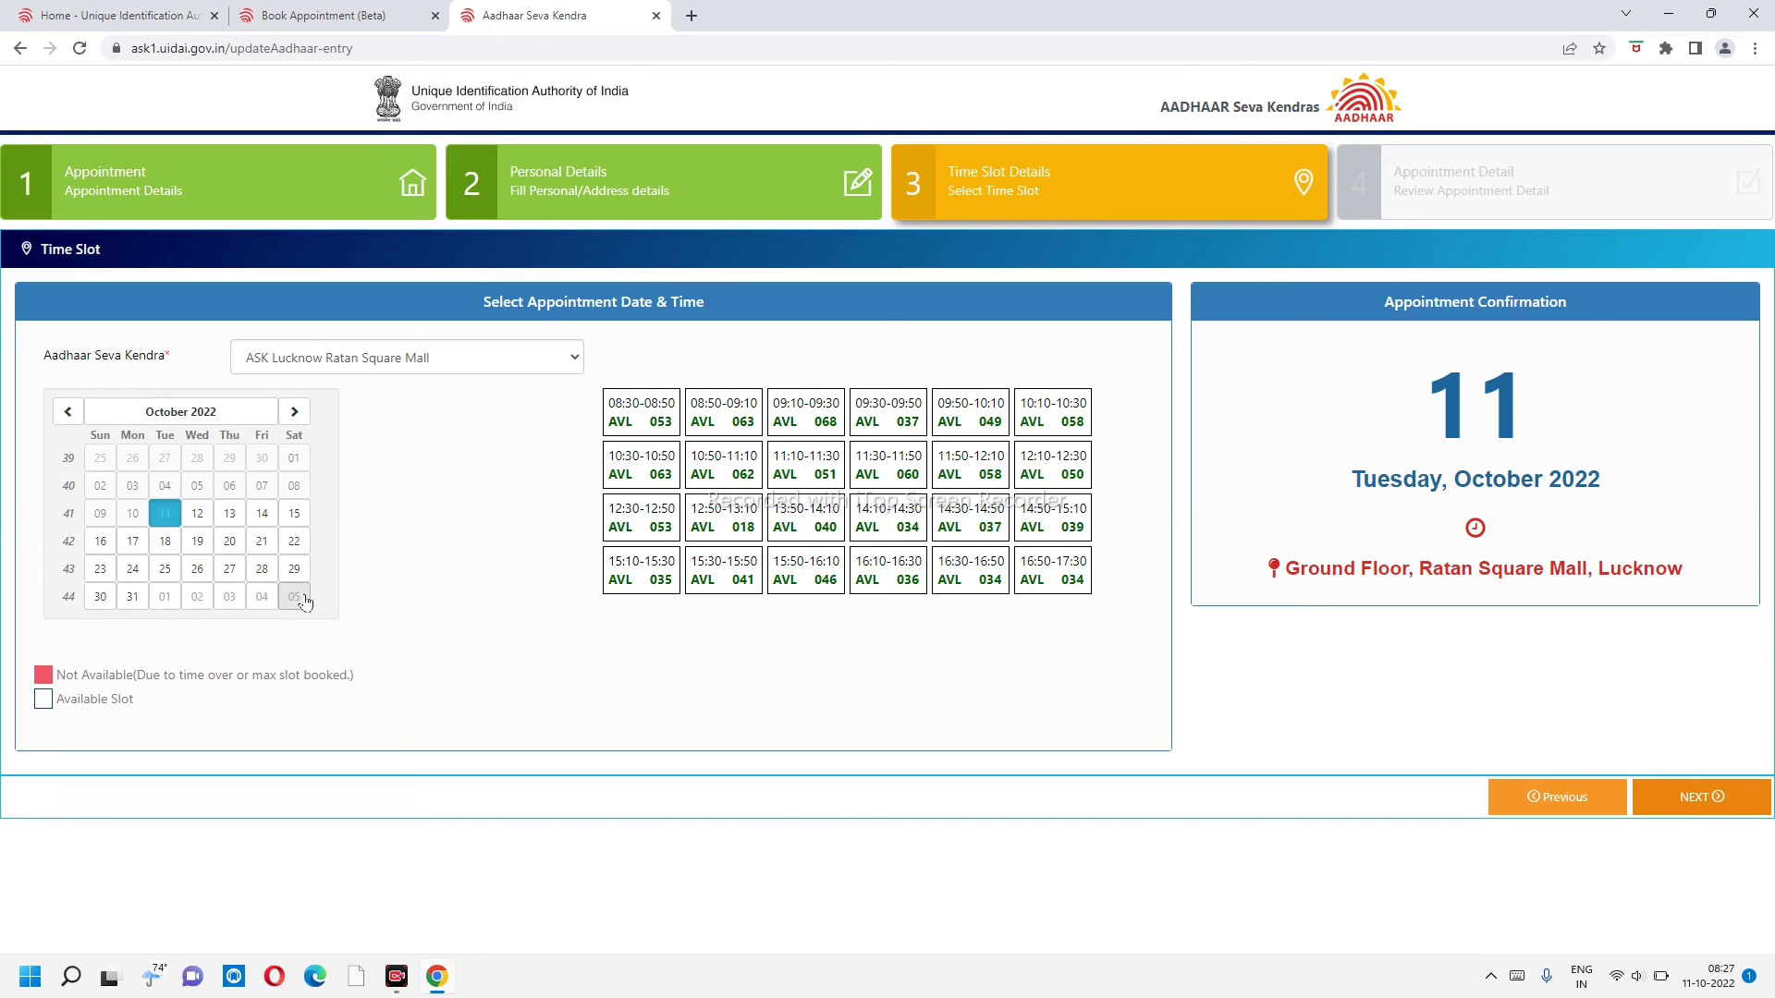
{"action": "left_click", "coordinate": [166, 569]}
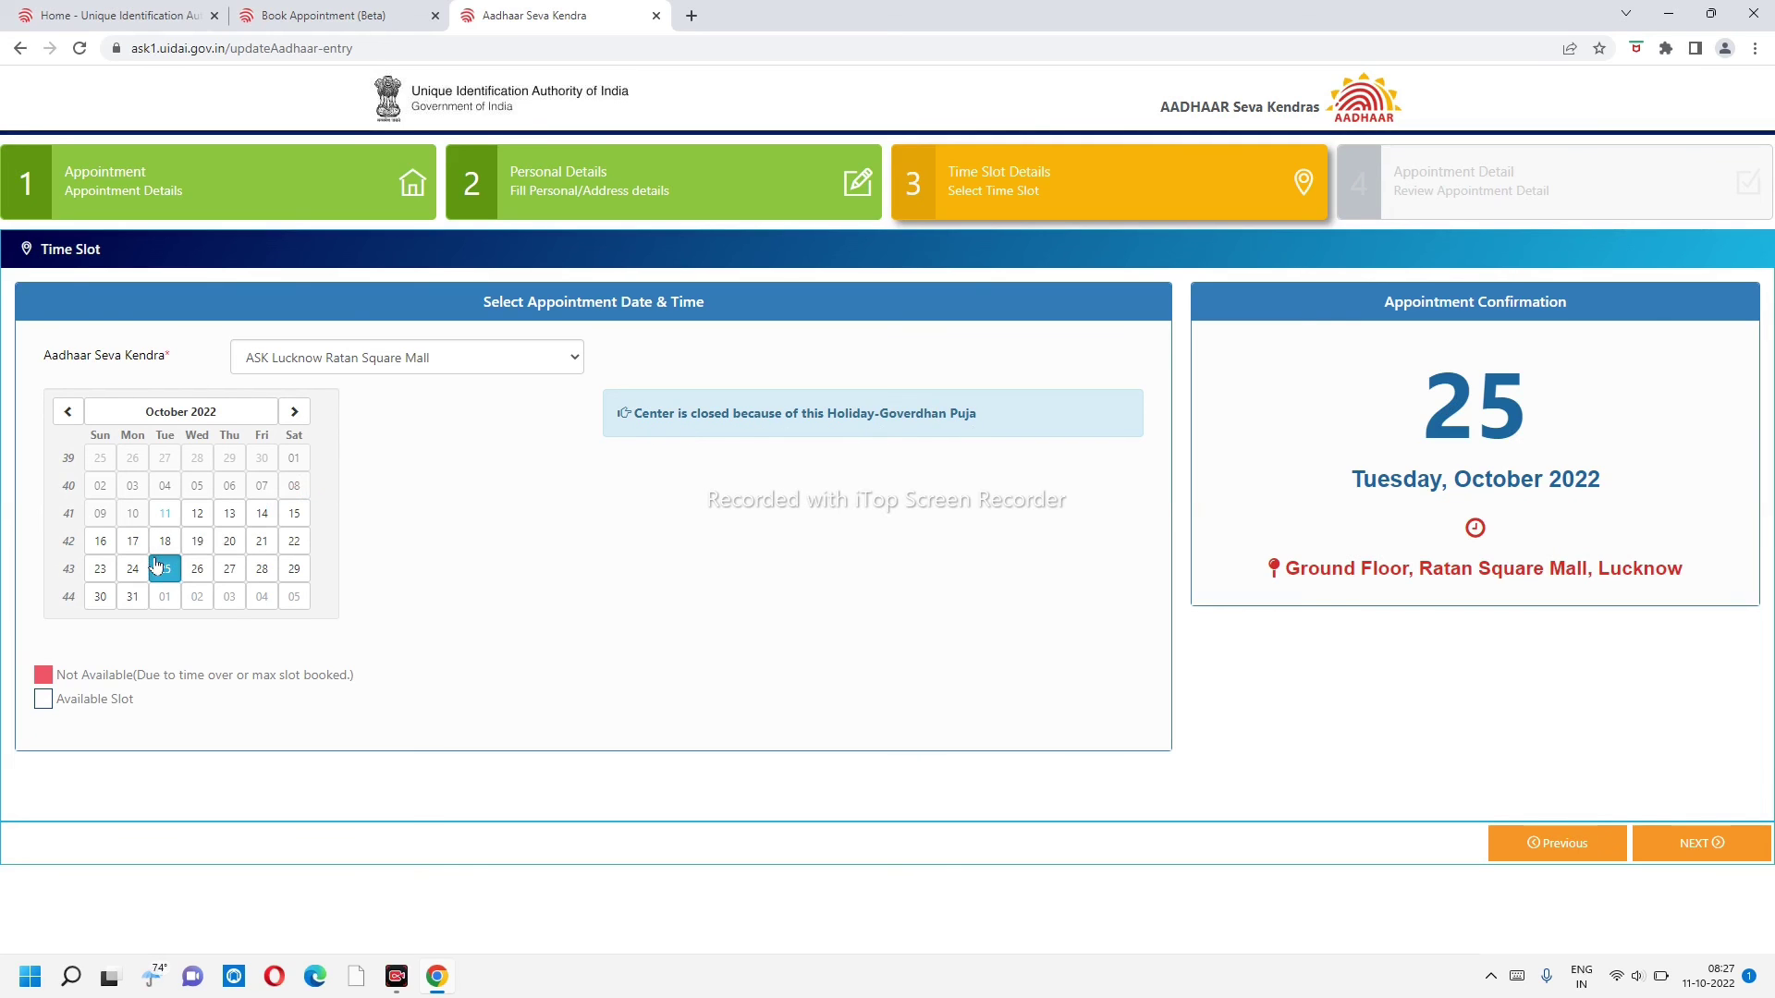
Step: Book 18 October 2022, 12:10-12:30, and proceed to Application Review
{"action": "left_click", "coordinate": [164, 542]}
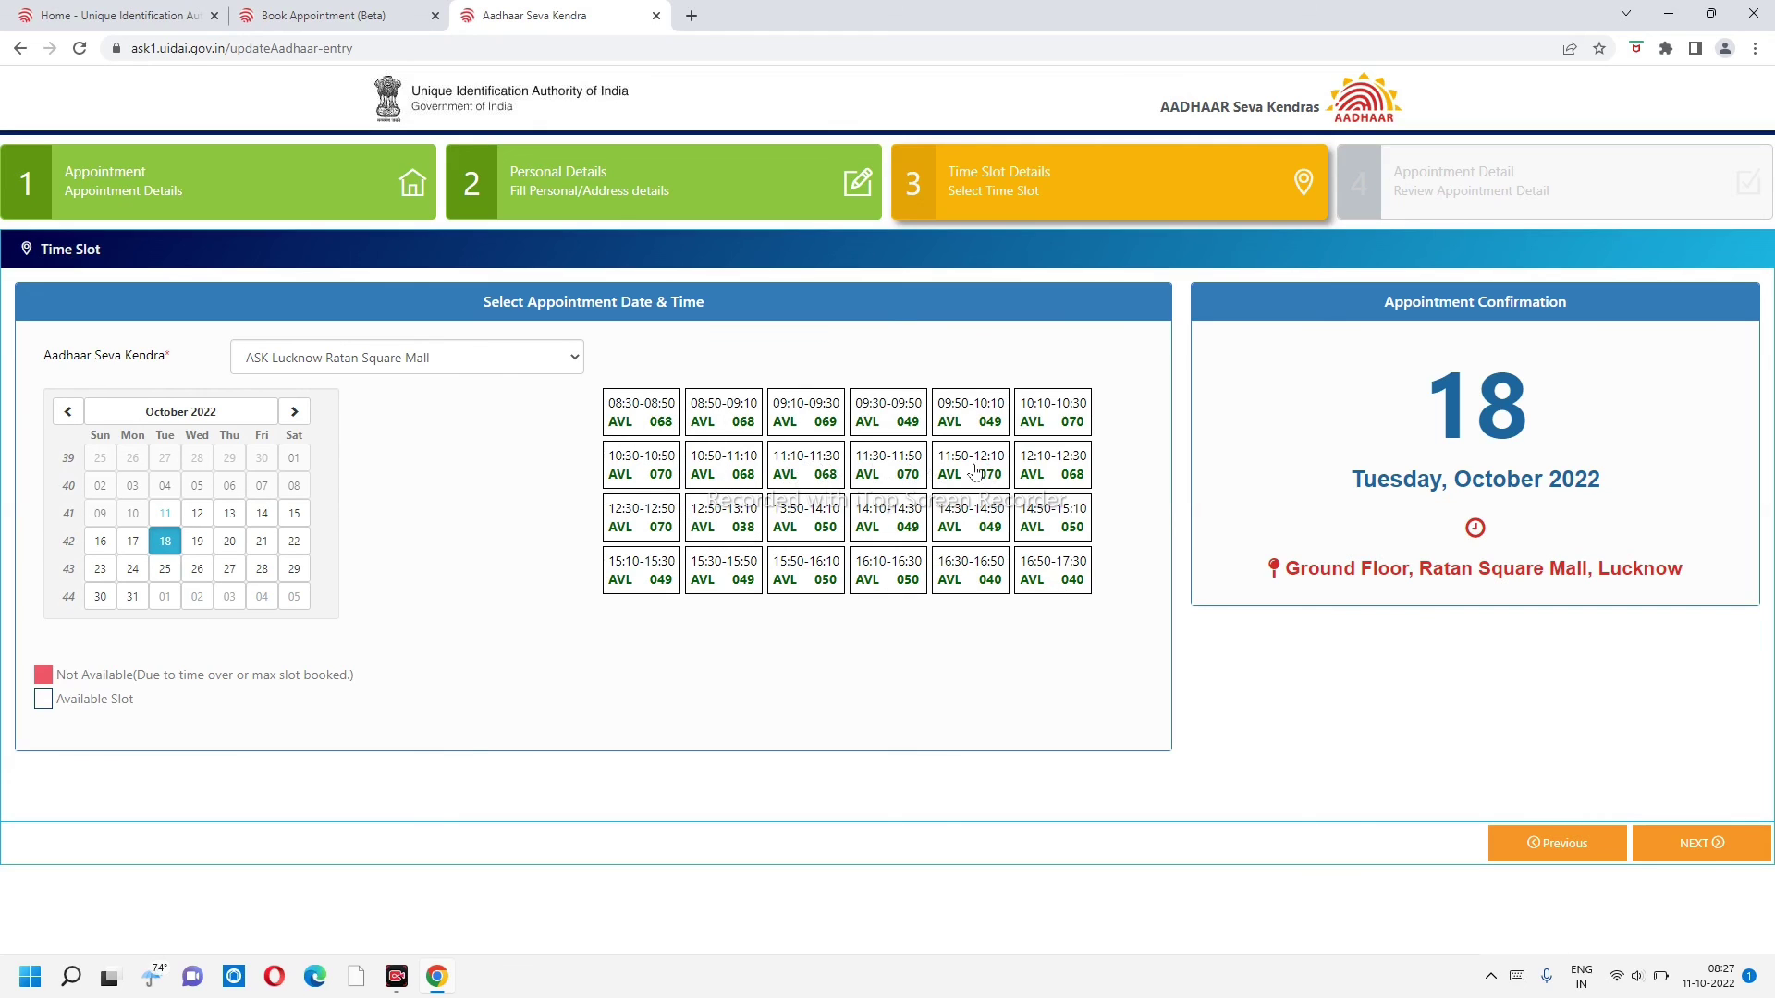
{"action": "left_click", "coordinate": [1044, 475]}
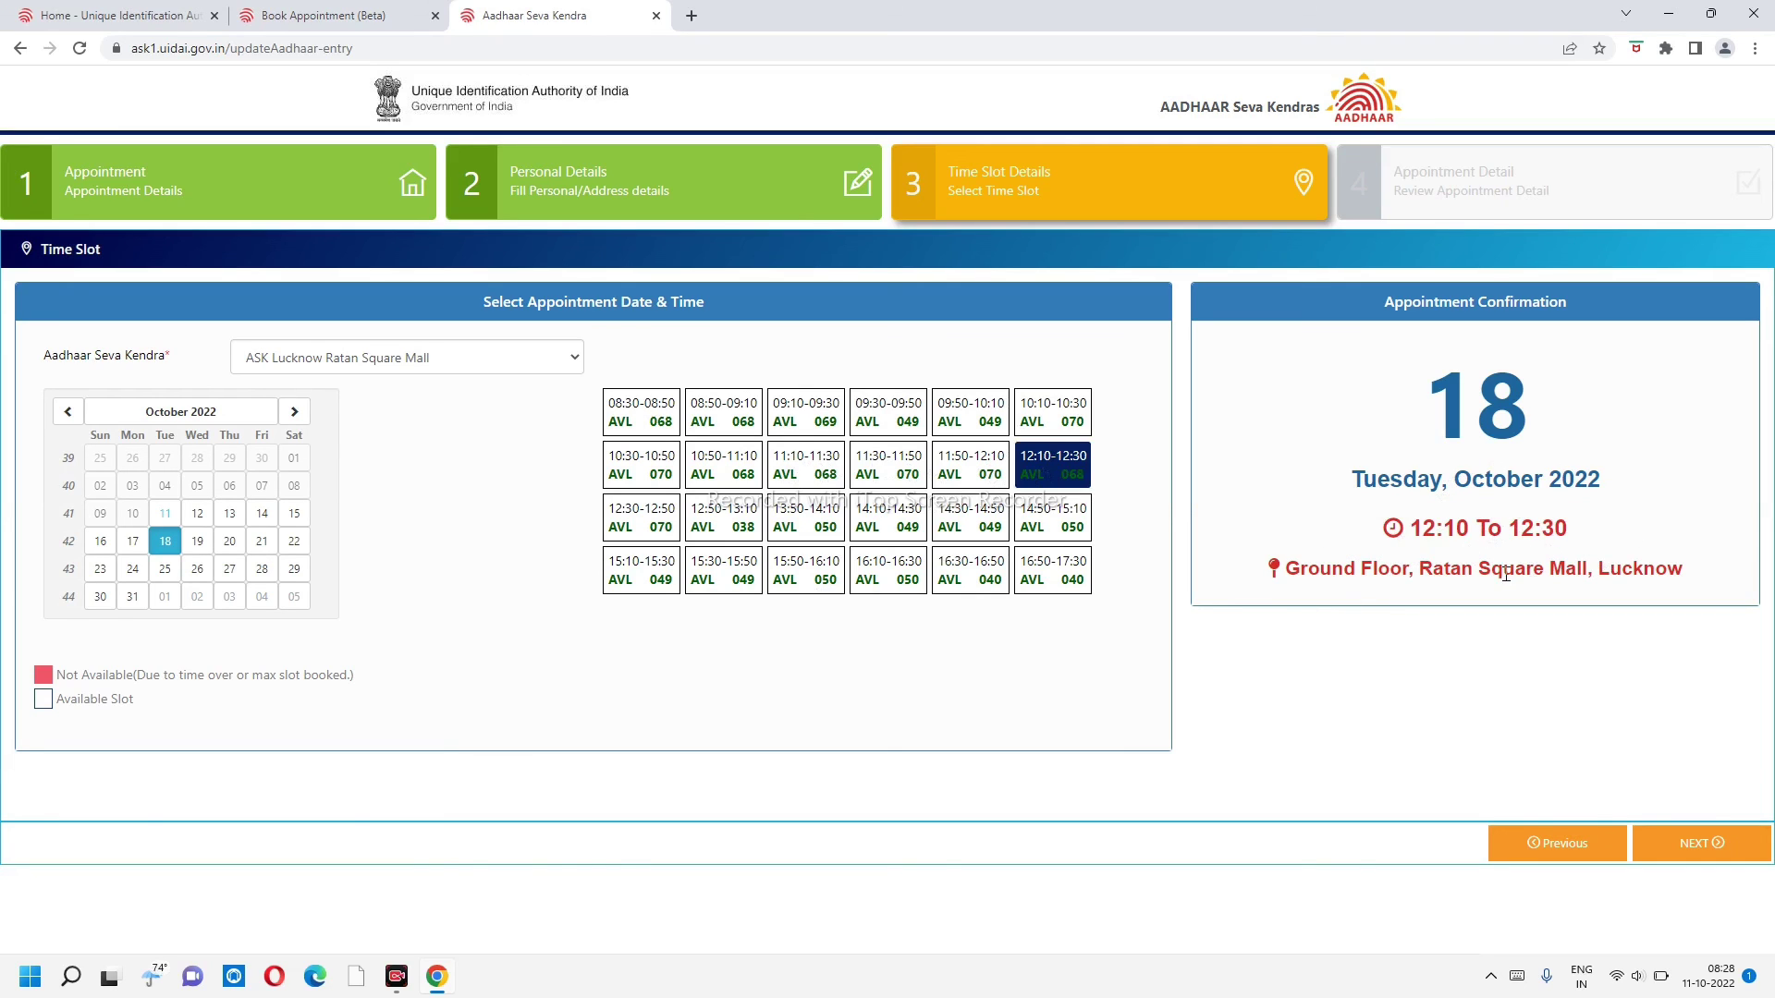
{"action": "left_click", "coordinate": [1693, 843]}
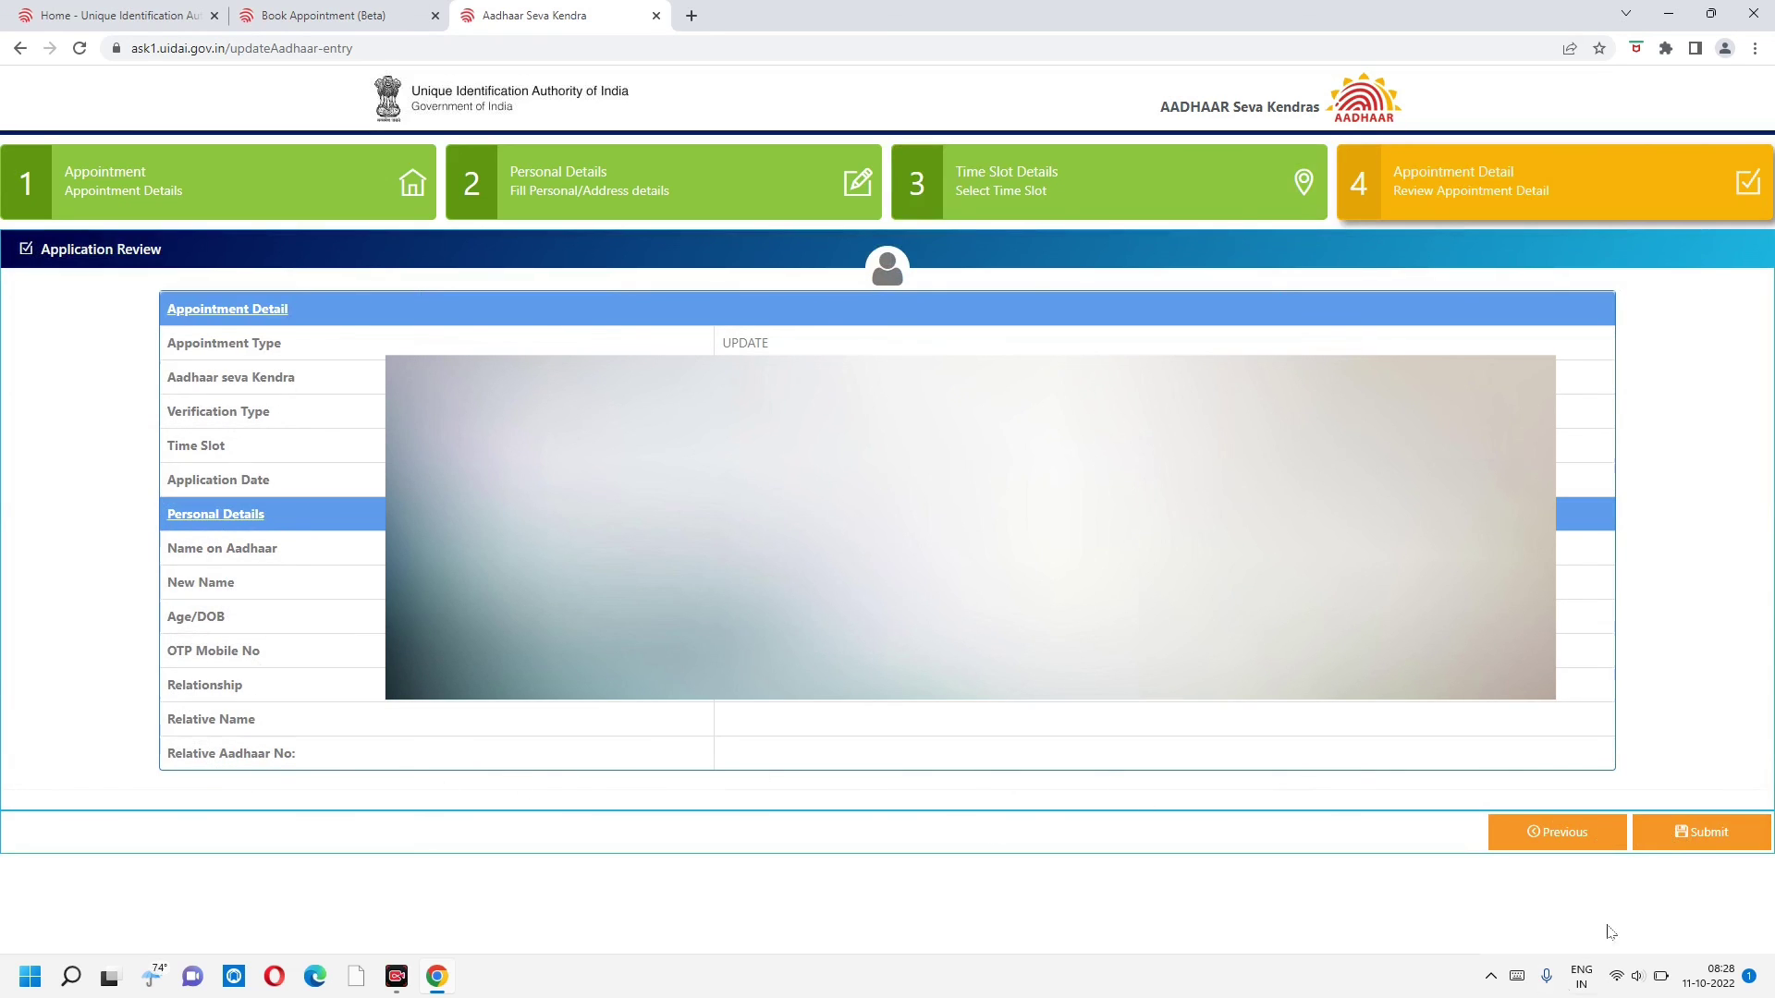
Step: Submit the application, bringing up the Relative Full Name required alert
{"action": "left_click", "coordinate": [1690, 834]}
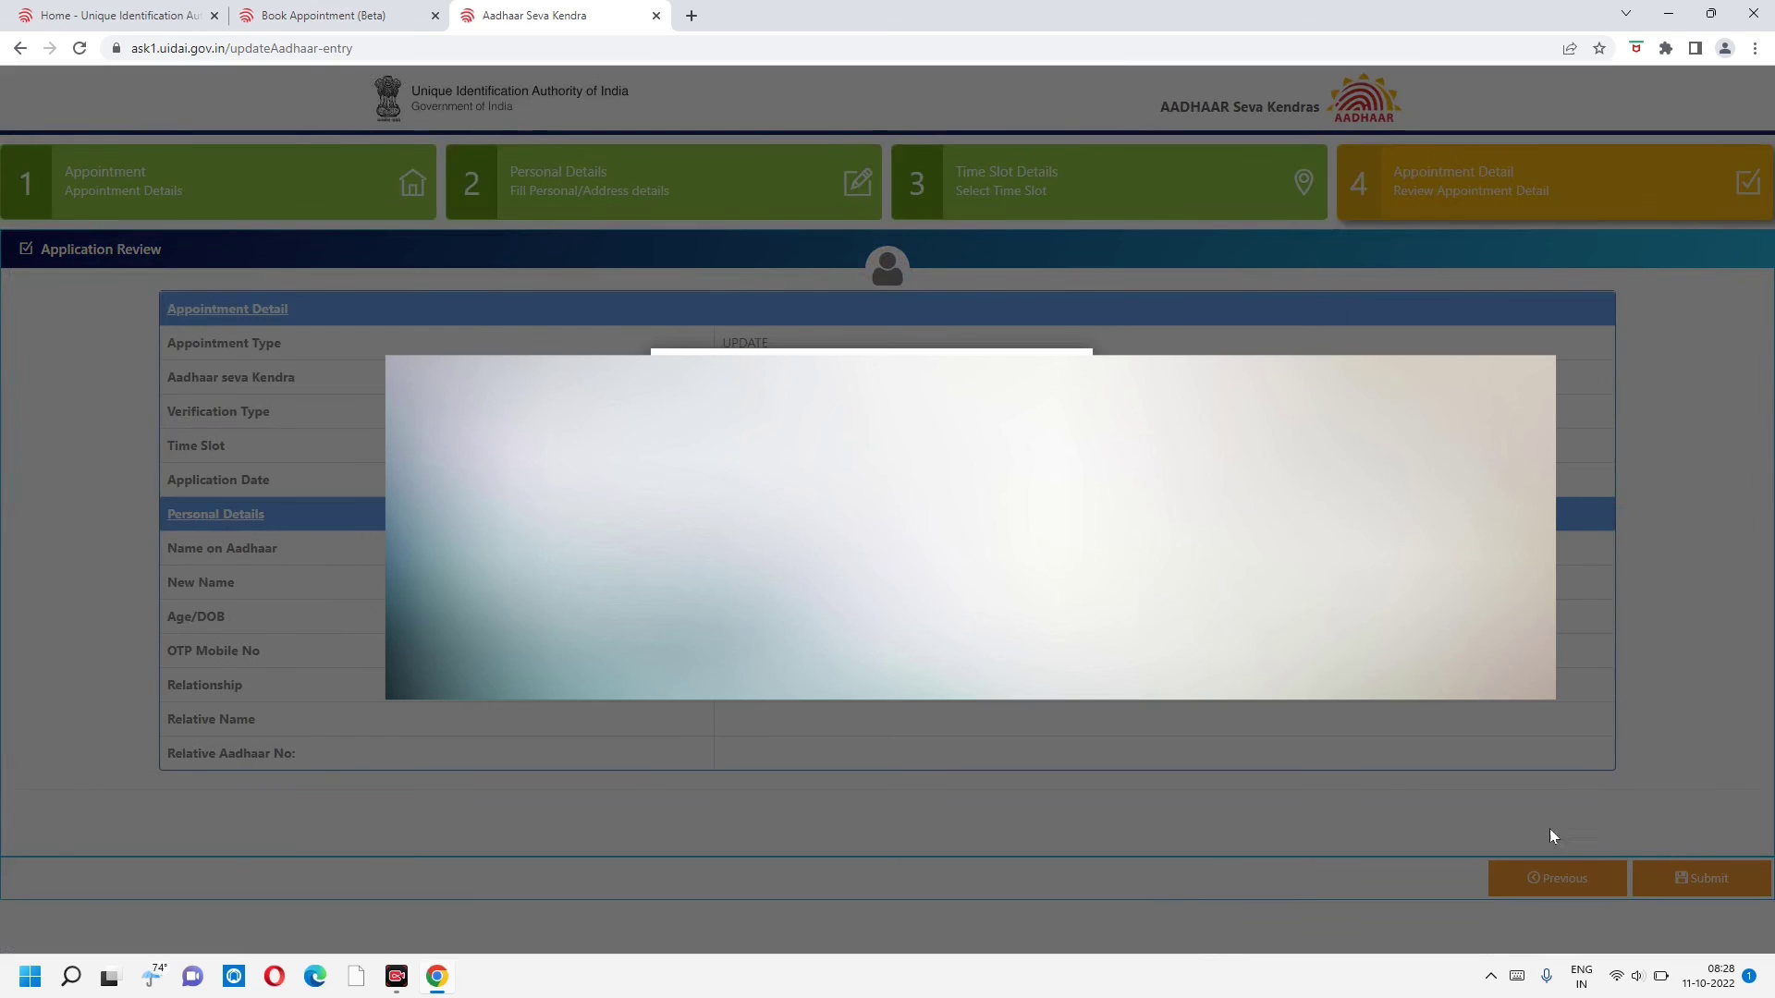